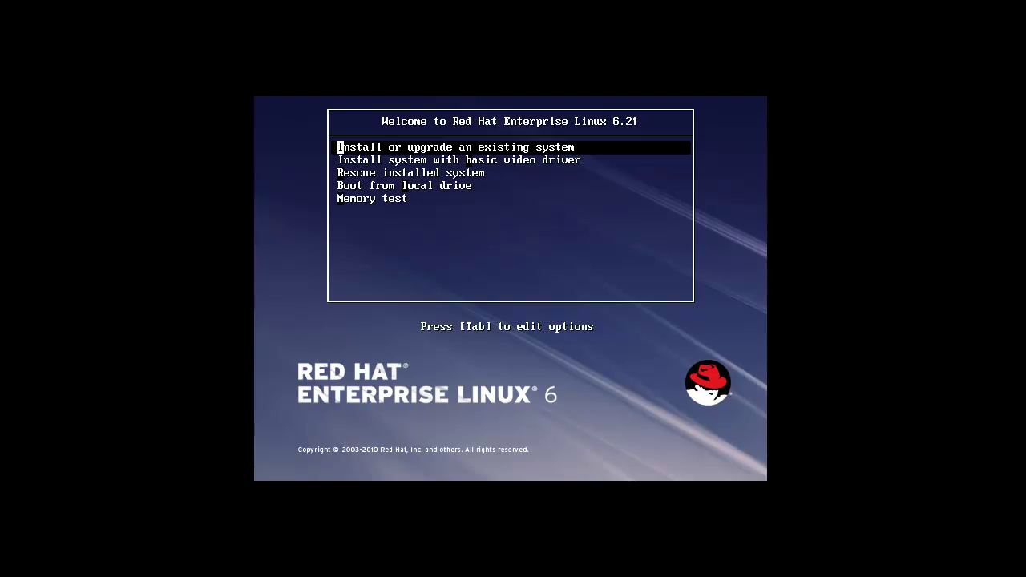
Choose 'Install or upgrade an existing system' from the boot menu and wait for the Disc Found prompt
key(Return)
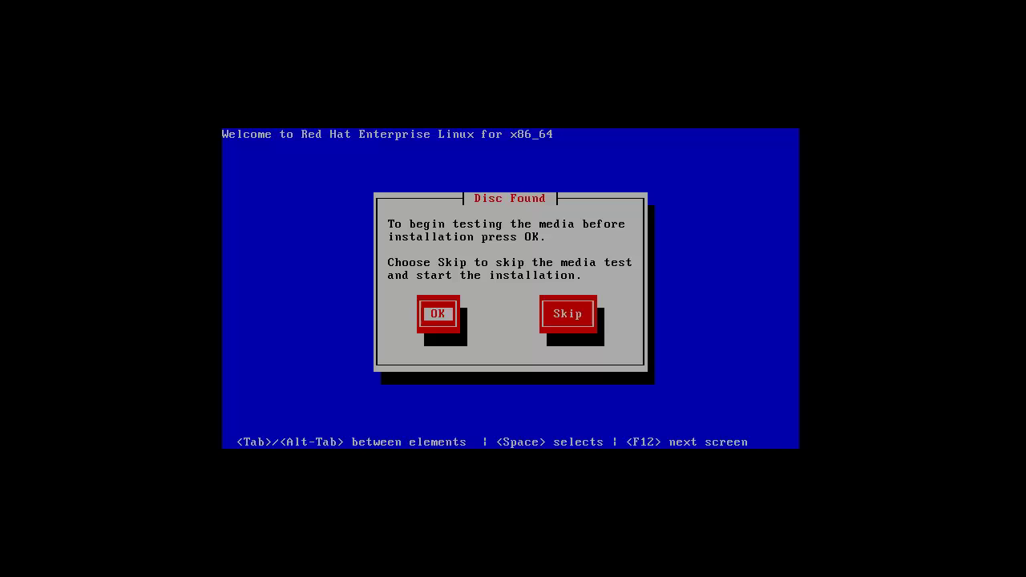
Skip the installation media test
key(Tab)
key(Return)
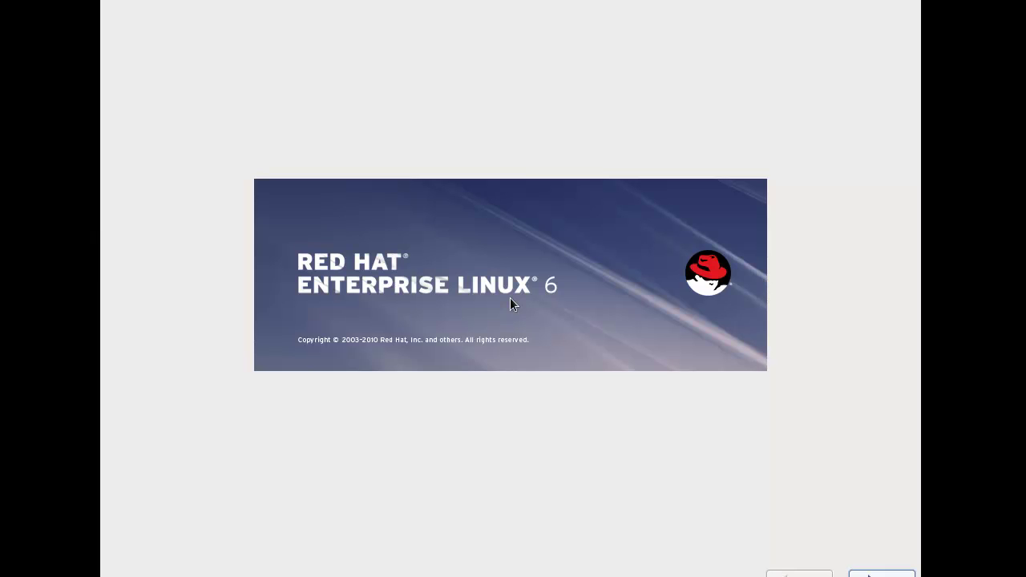
Accept English language, U.S. English keyboard and basic storage, discarding the disk's data
click(877, 574)
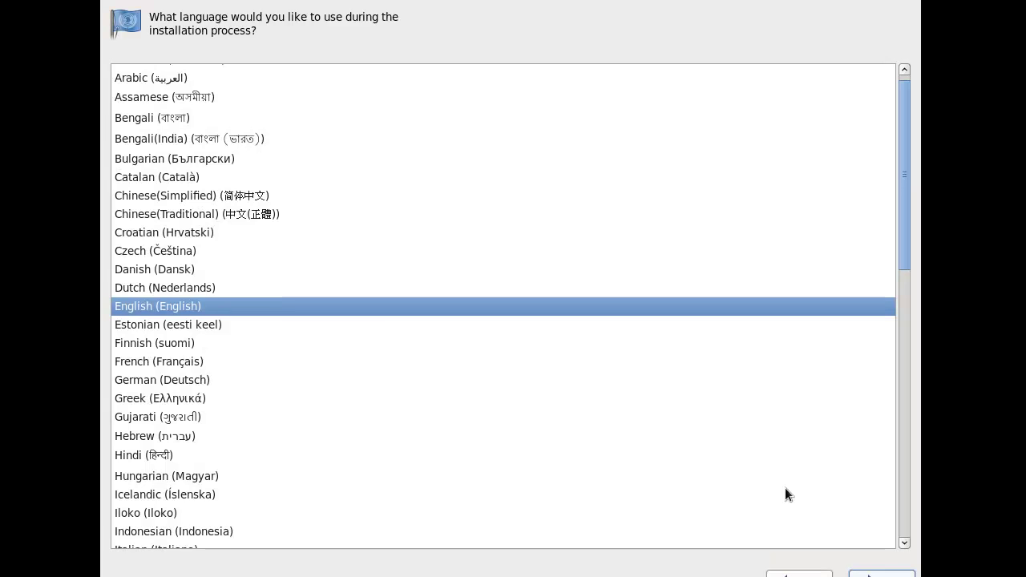
click(878, 574)
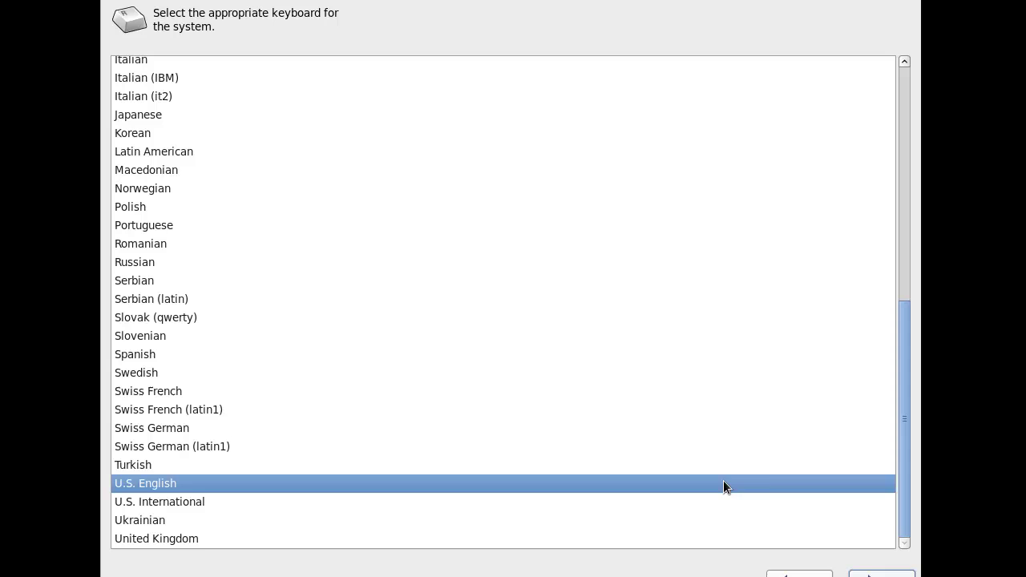
click(877, 573)
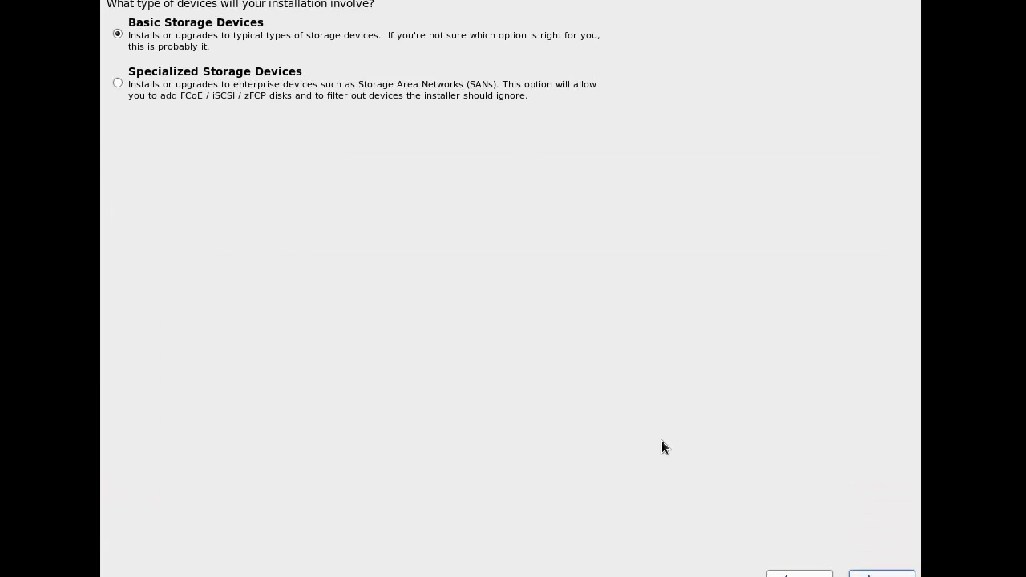
click(878, 573)
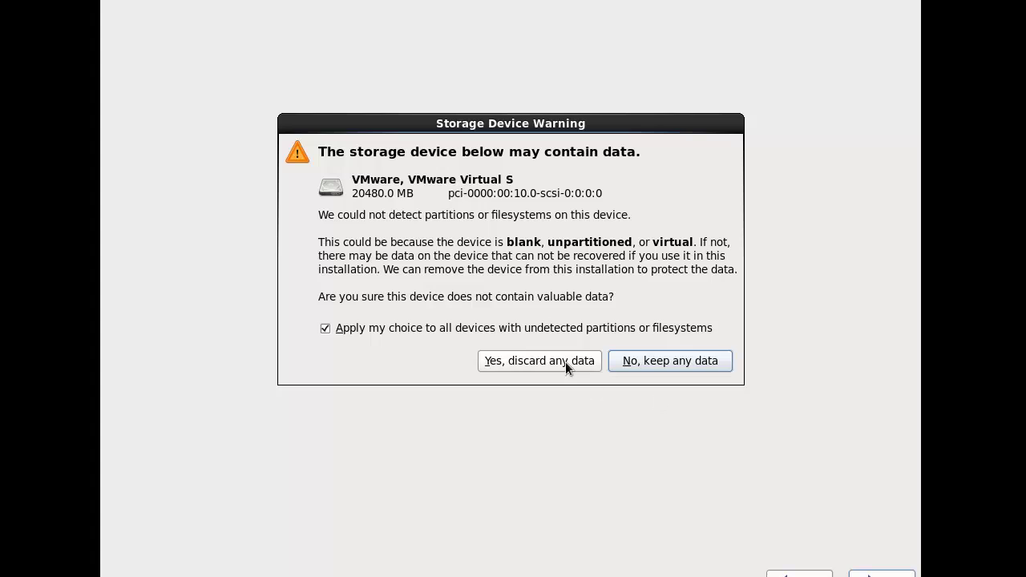
click(565, 361)
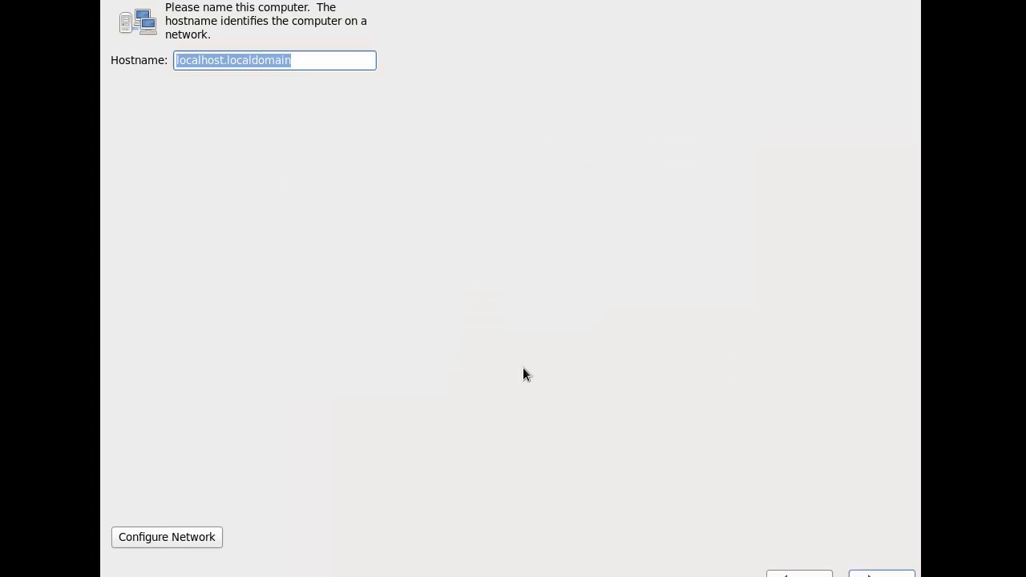
Set the hostname to spoonfed.local
text(spoonfed.org)
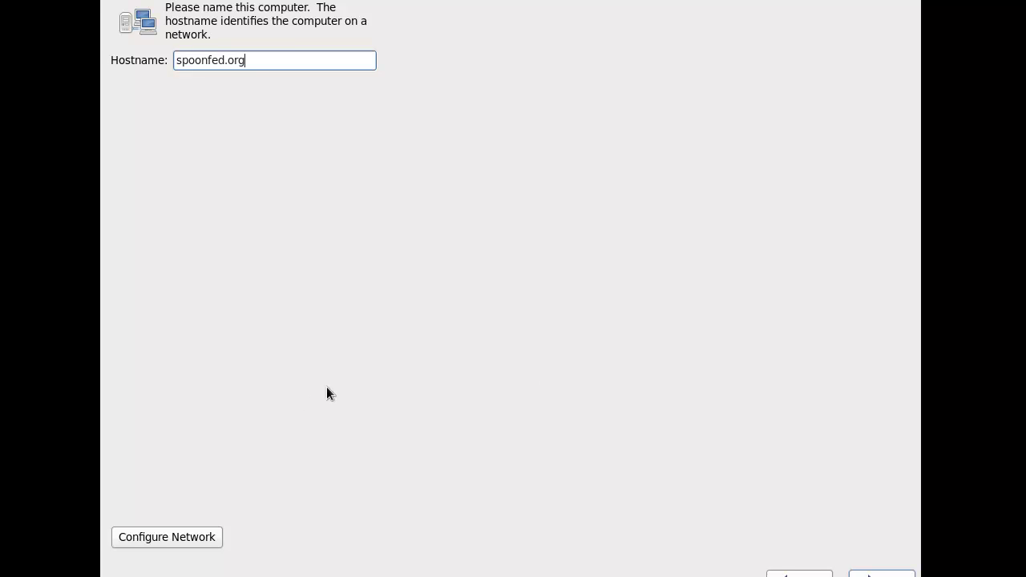
key(BackSpace)
key(BackSpace)
key(BackSpace)
key(BackSpace)
text(.local)
click(880, 573)
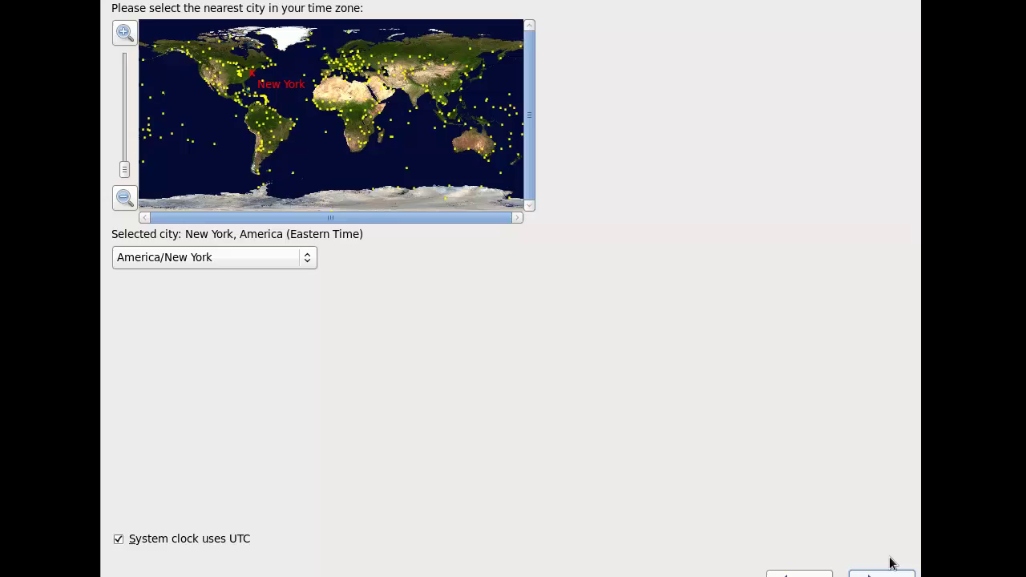
Keep the America/New York time zone and set the root password
click(882, 573)
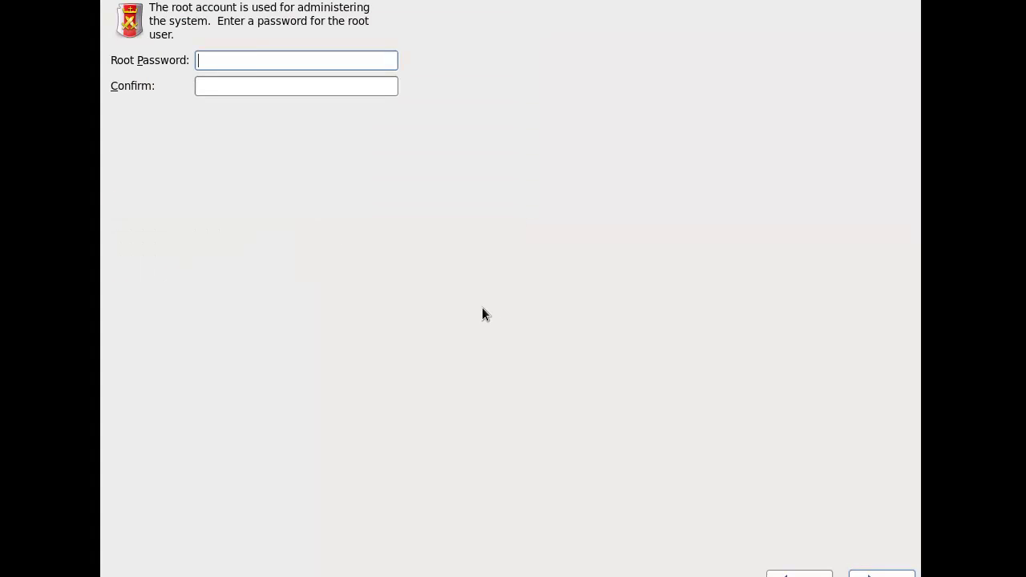
text(********)
key(Tab)
text(********)
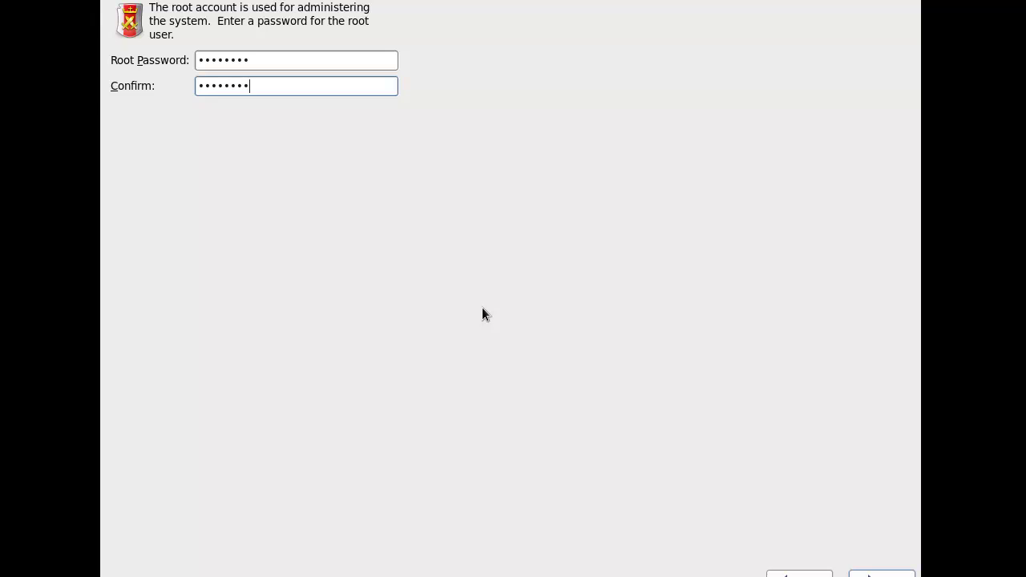
key(Return)
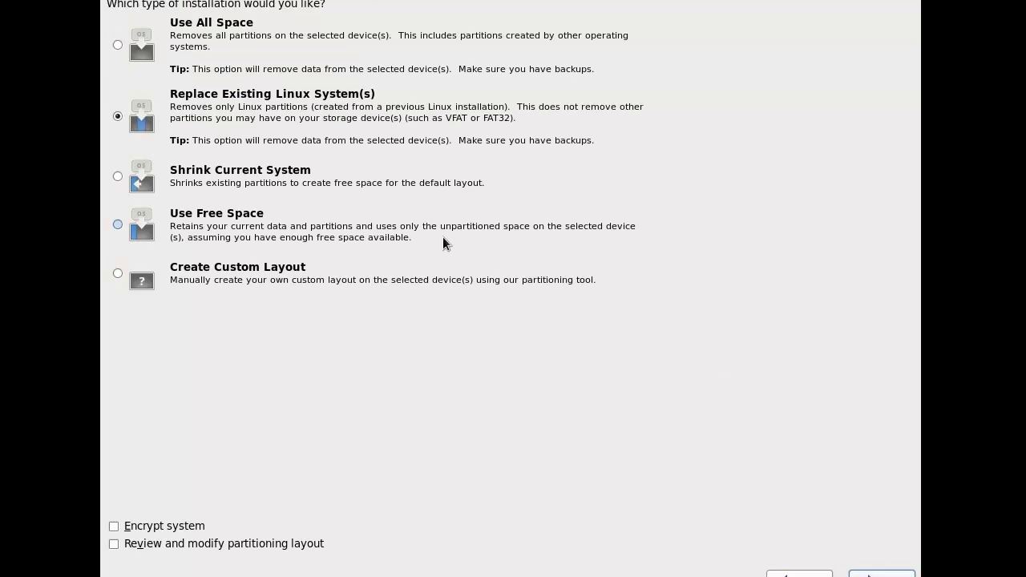
Choose 'Use All Space' partitioning and write the changes to disk
click(174, 48)
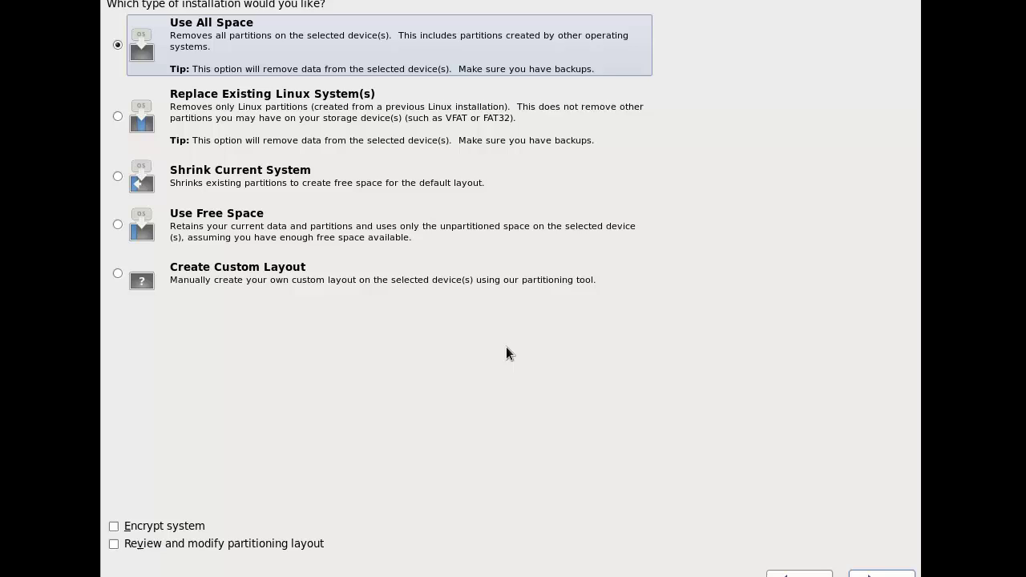
click(881, 574)
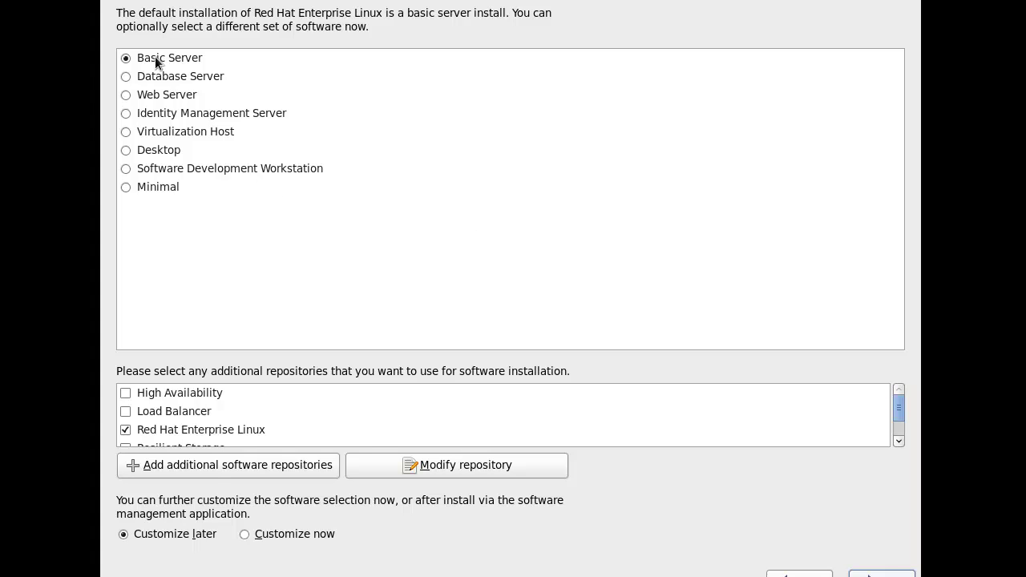
Compare the server, workstation and minimal software sets, finally selecting Desktop
click(153, 78)
click(126, 79)
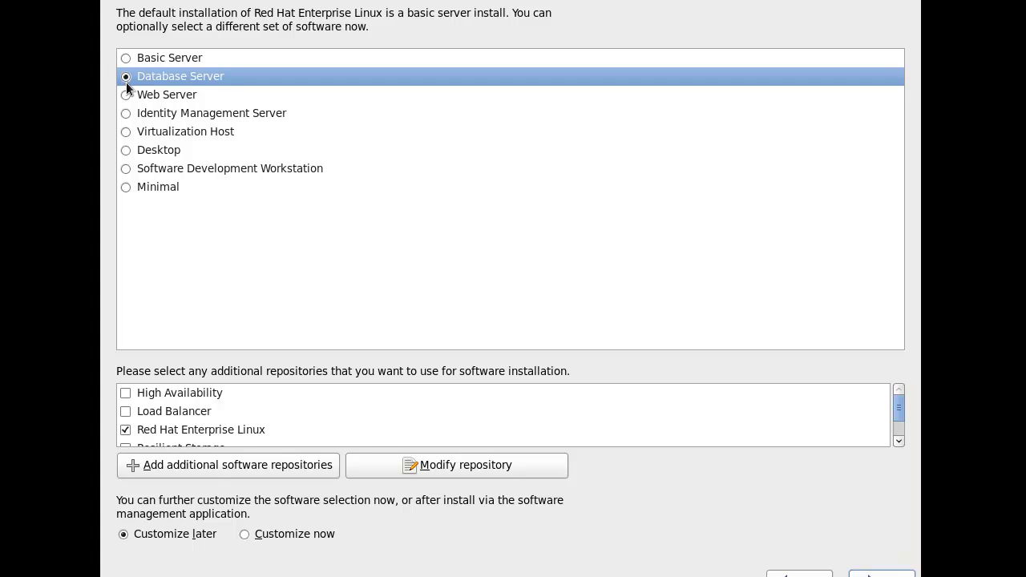
click(126, 94)
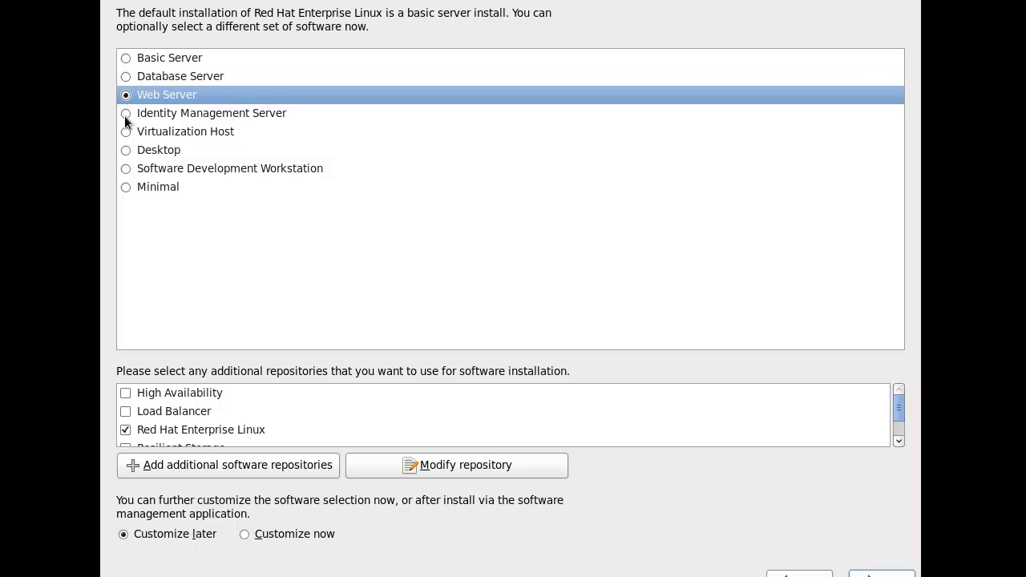
click(128, 115)
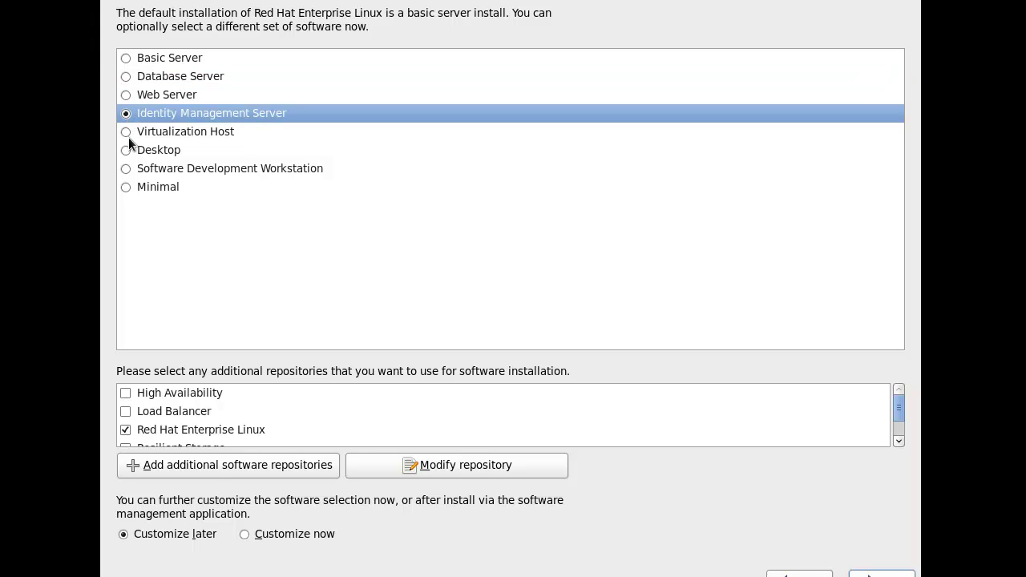
click(128, 137)
click(129, 151)
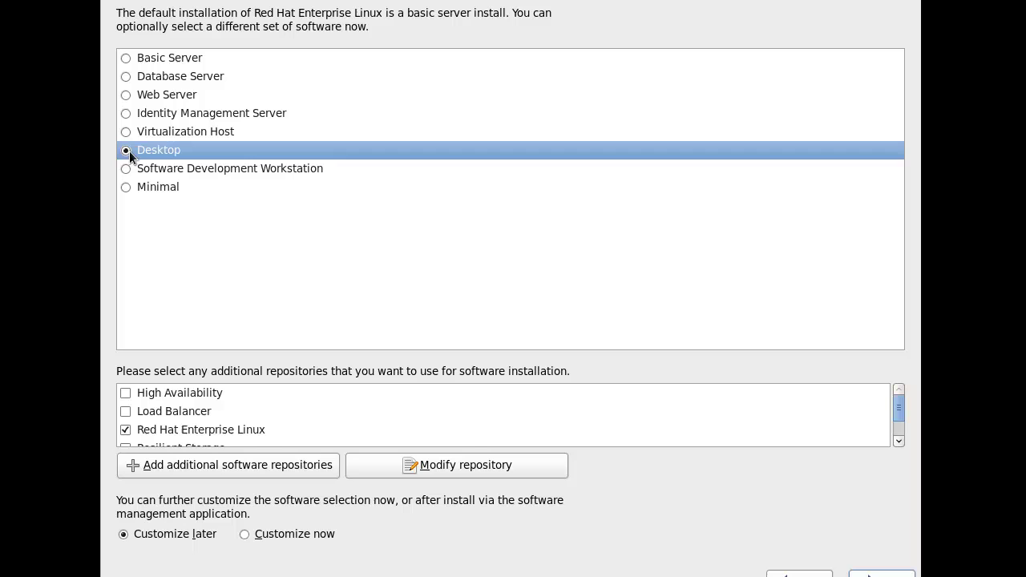
click(143, 170)
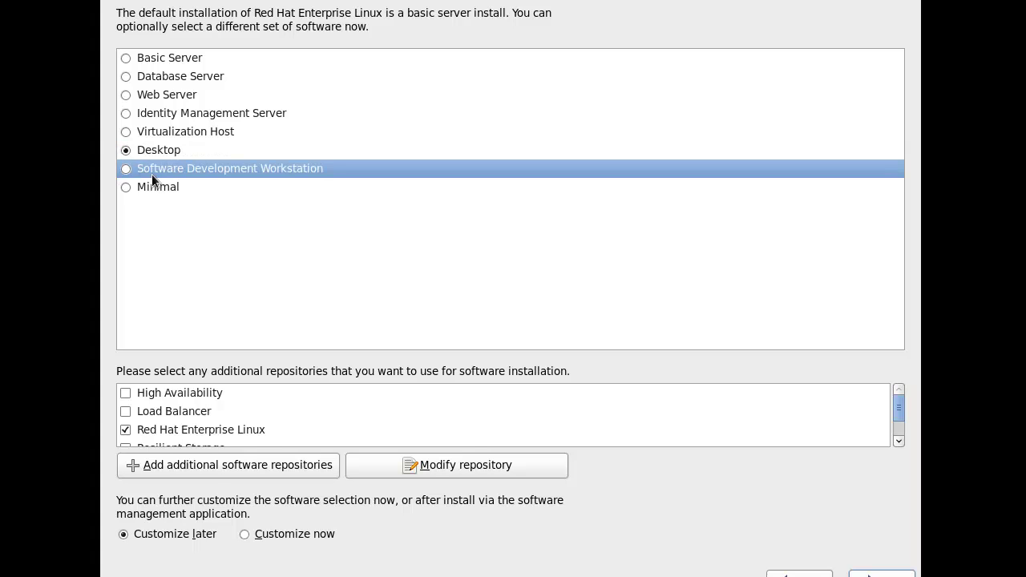
click(126, 187)
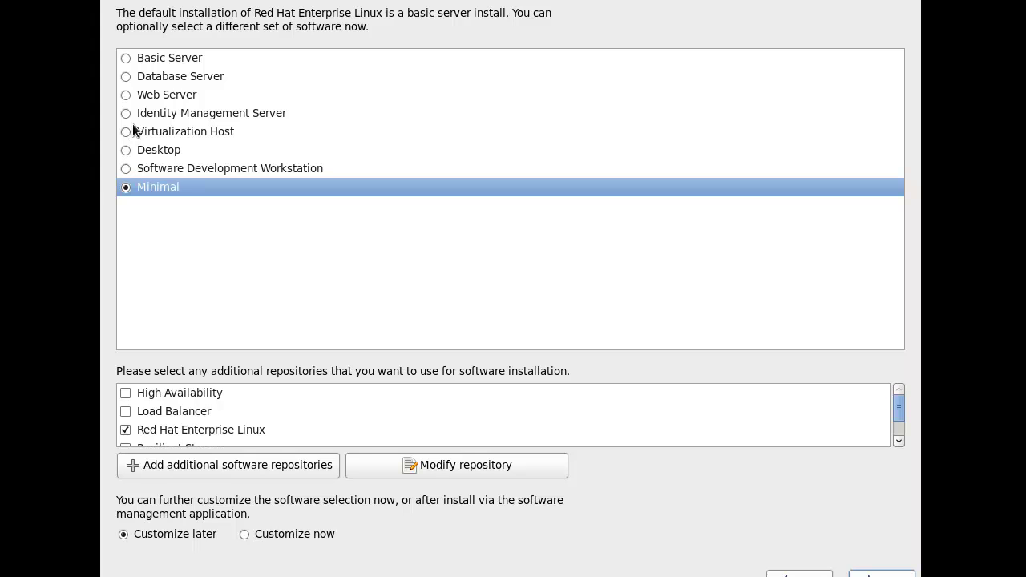
click(126, 132)
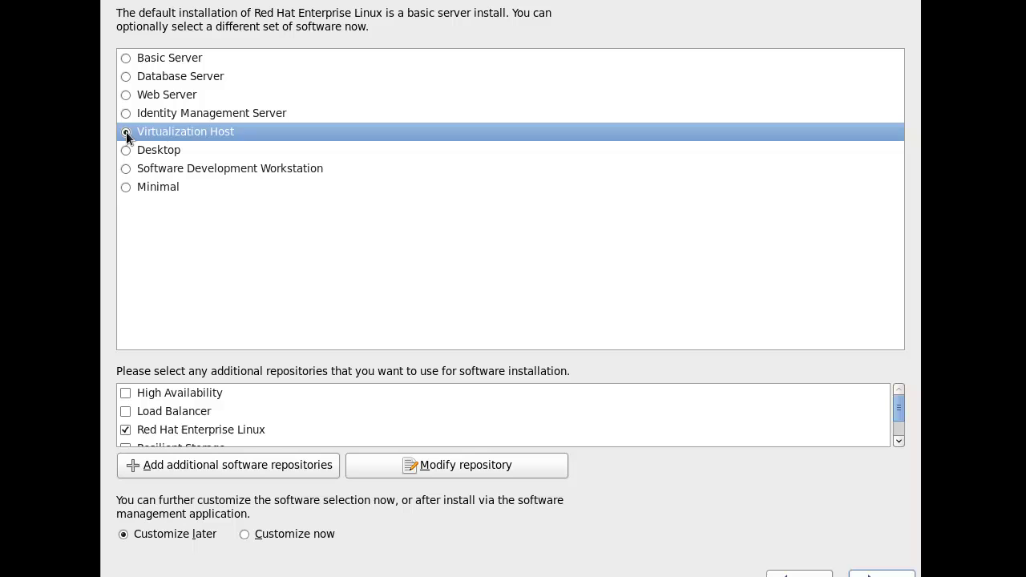
click(128, 153)
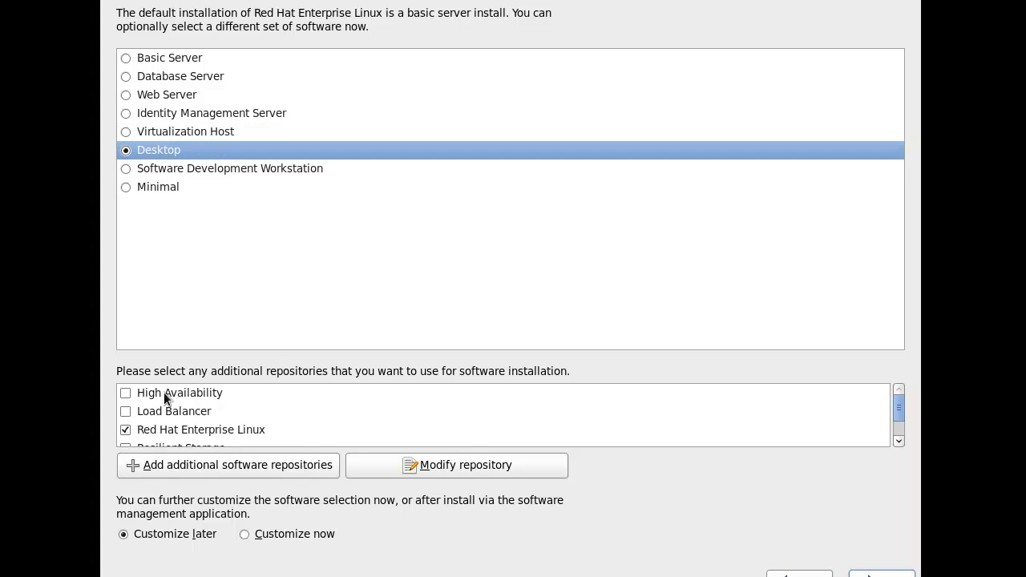
Tick High Availability, Load Balancer and Resilient Storage repositories, then start the installation
click(126, 394)
click(126, 411)
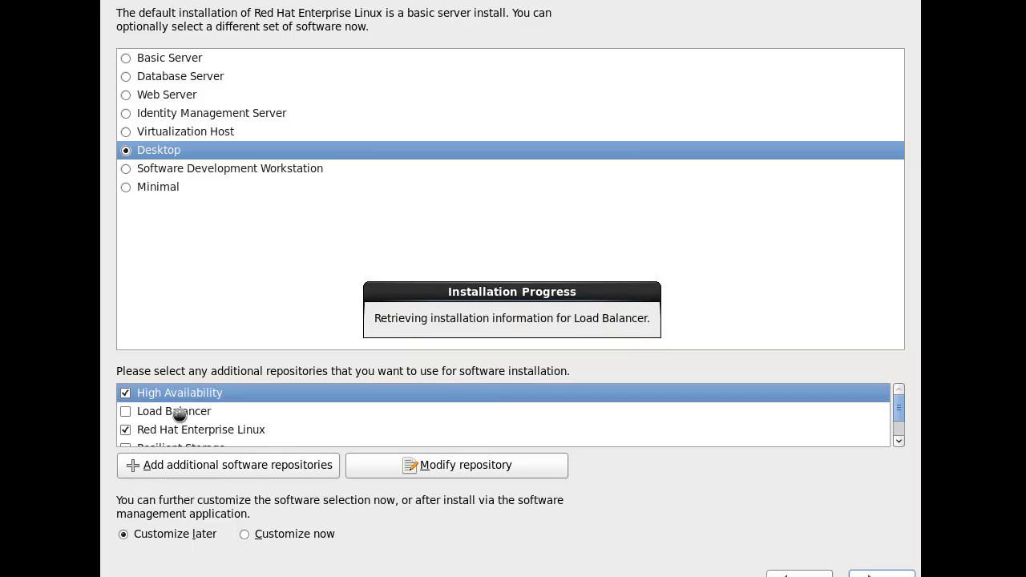
scroll(223, 411, down, 1)
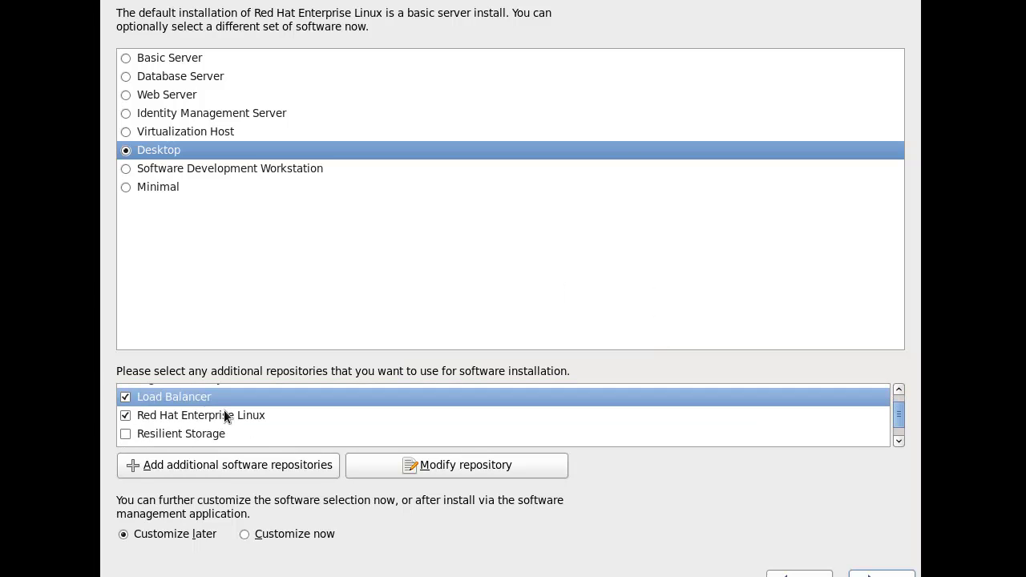
click(125, 434)
scroll(164, 404, up, 1)
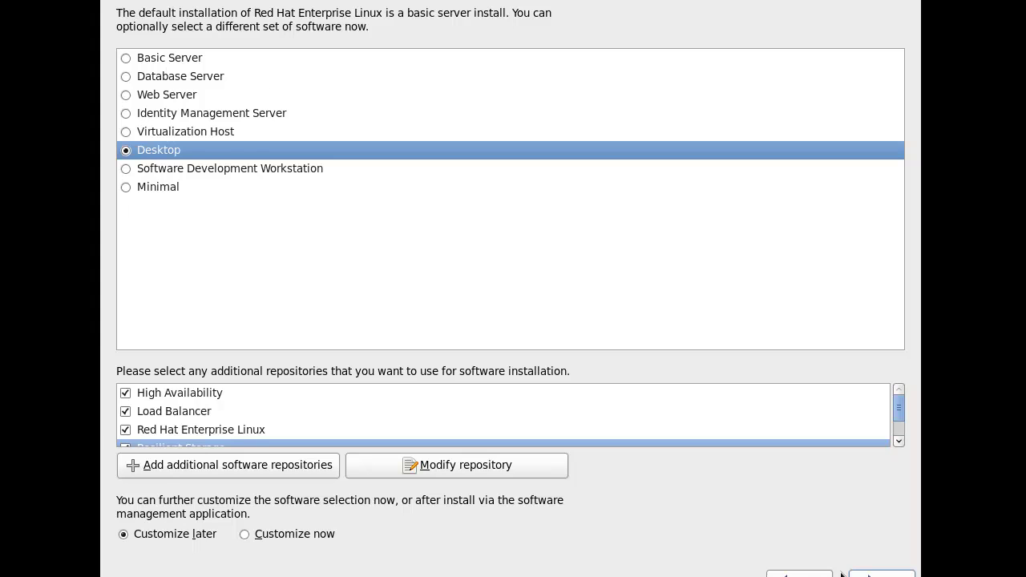
click(881, 574)
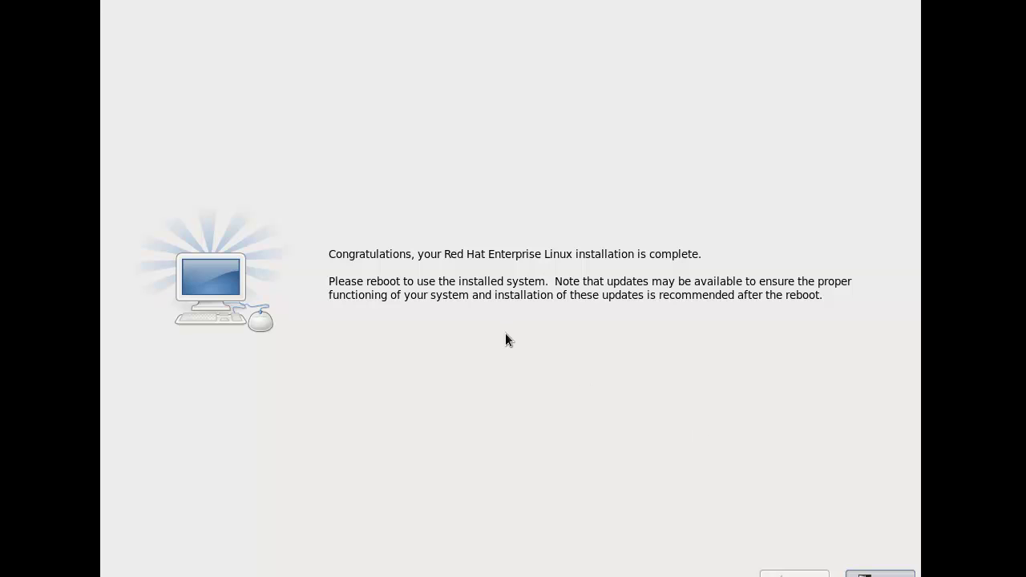
Reboot into the installed system and wait for the Firstboot Welcome page
key(Return)
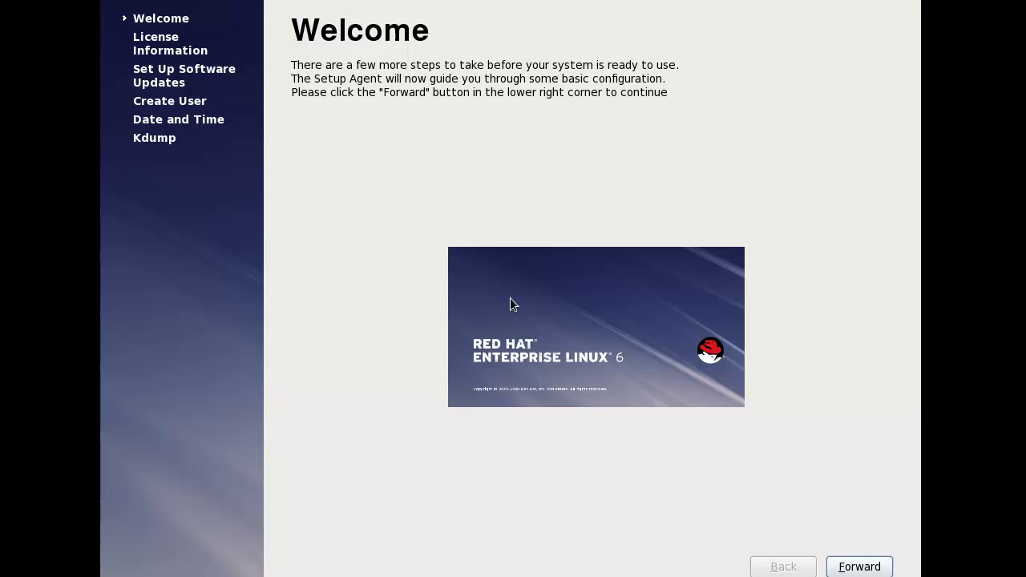
Move past Welcome and agree to the License Agreement
click(856, 565)
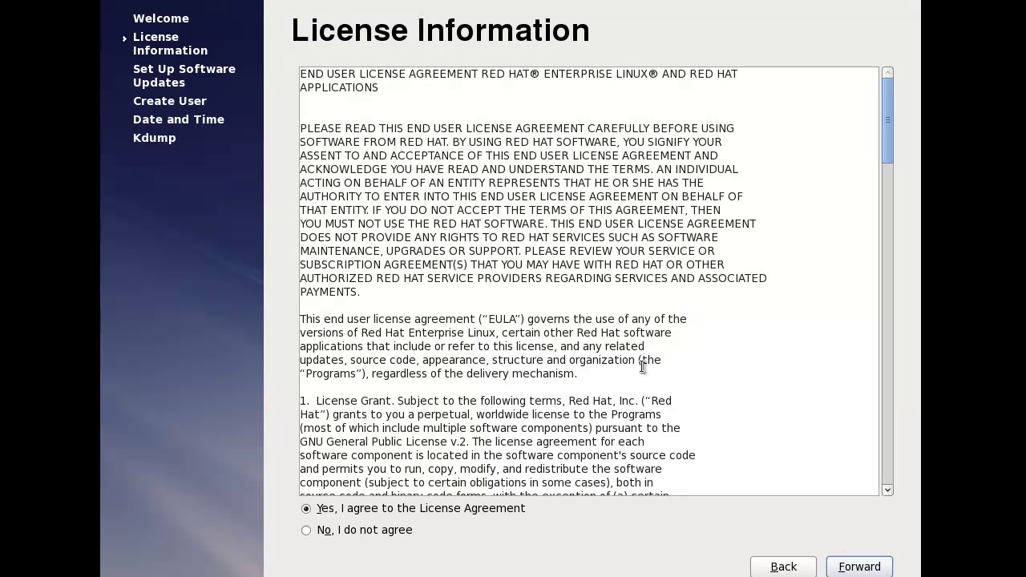
click(842, 560)
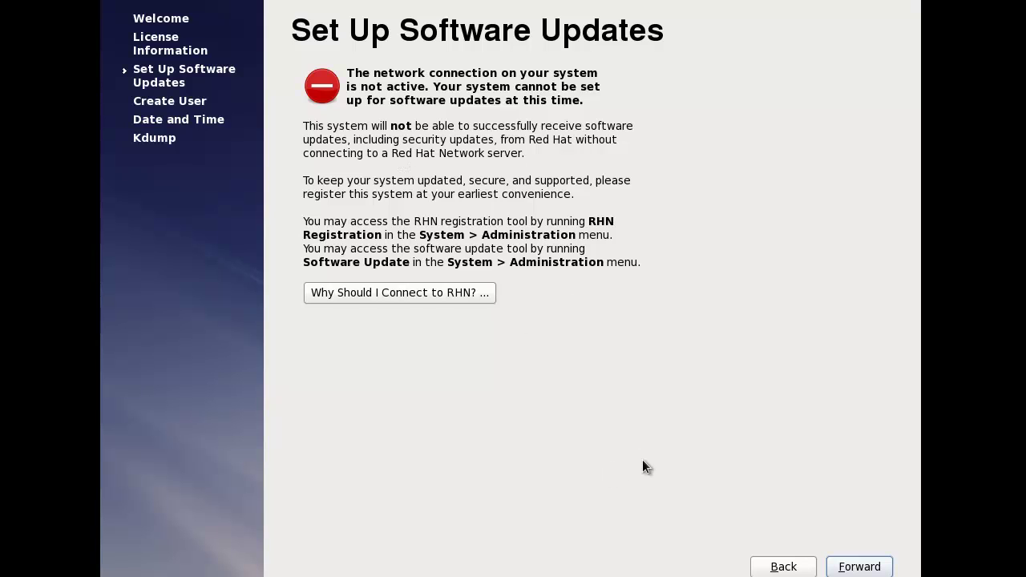
Enter username spoonfed, the full name, and the account password with its confirmation
click(856, 567)
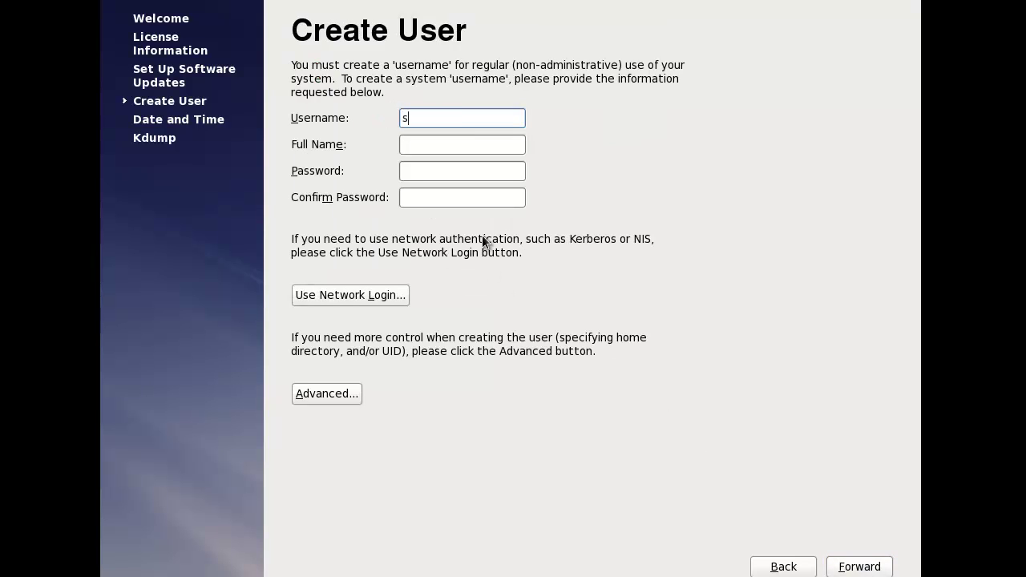
key(Tab)
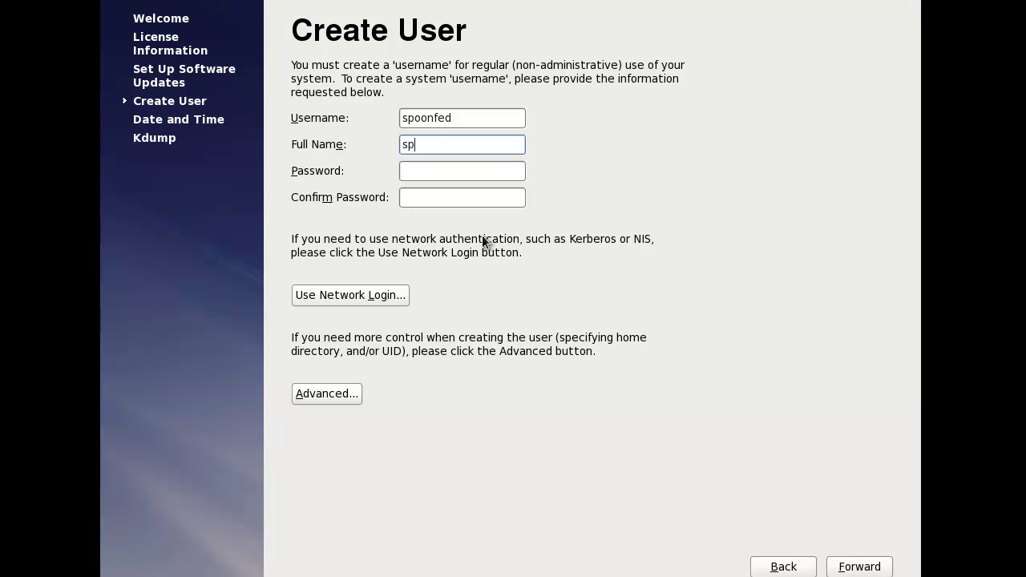
key(Tab)
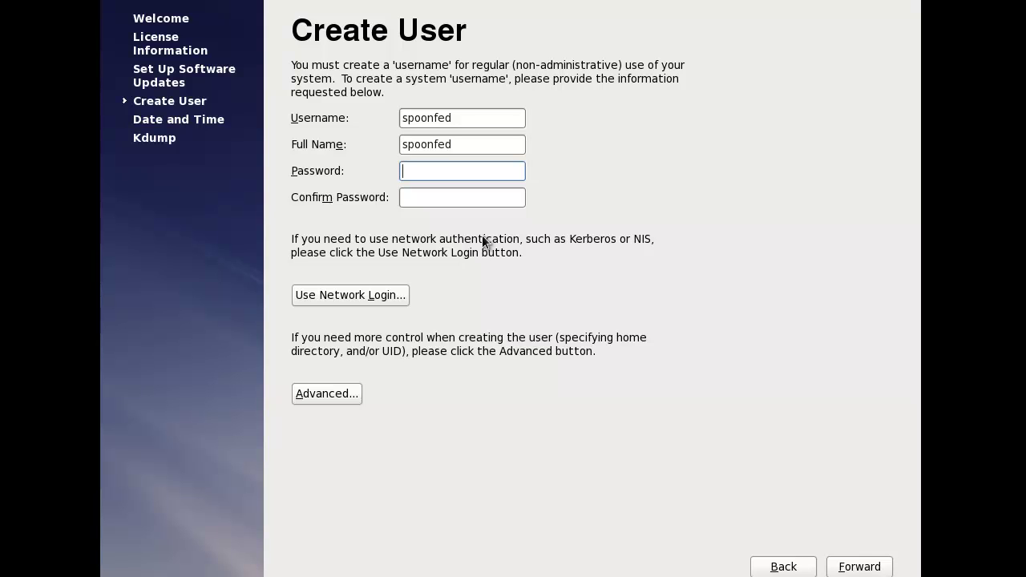
key(Tab)
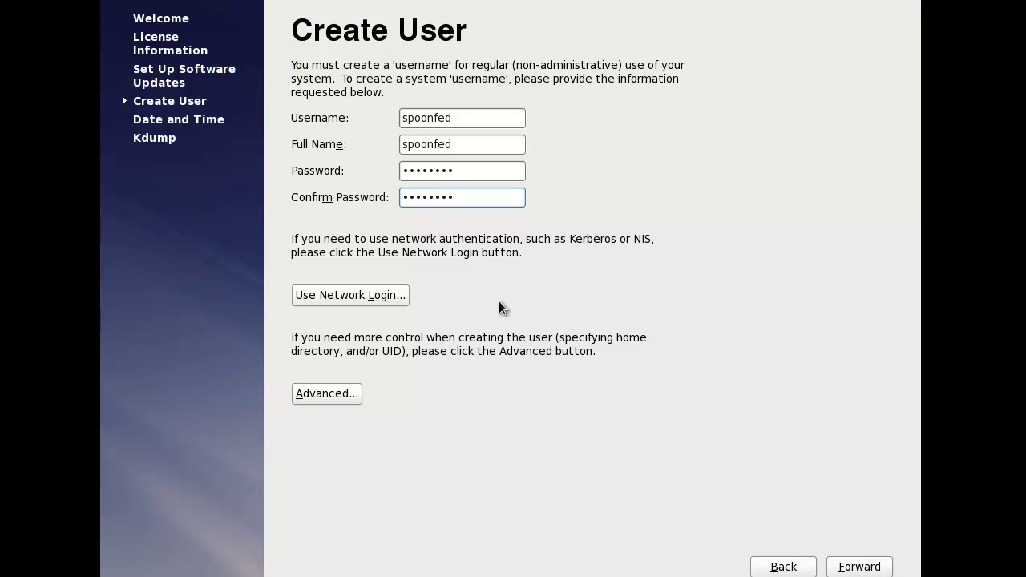
Submit the user account and agree to keep the weak password
click(854, 566)
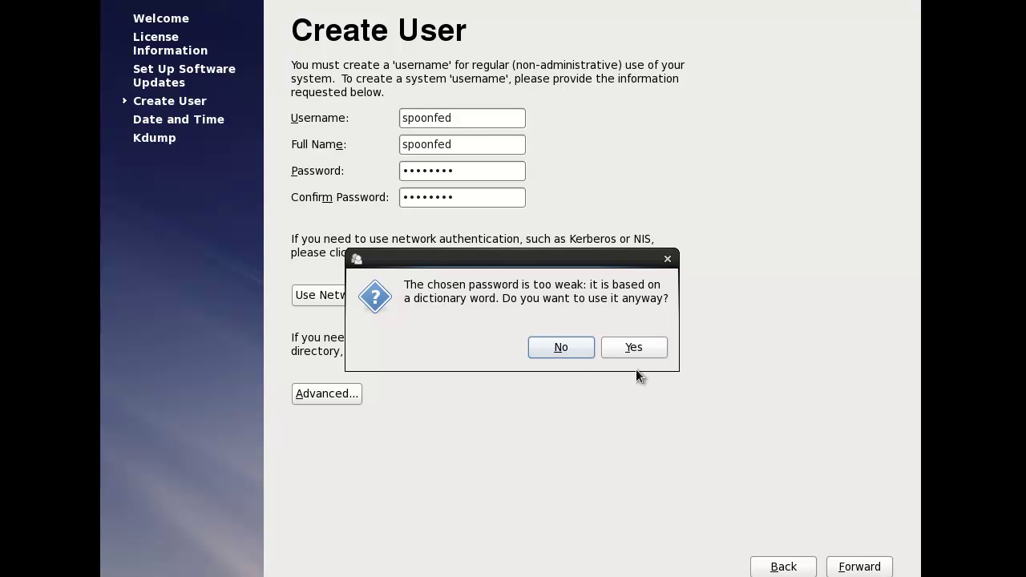
key(Tab)
key(Return)
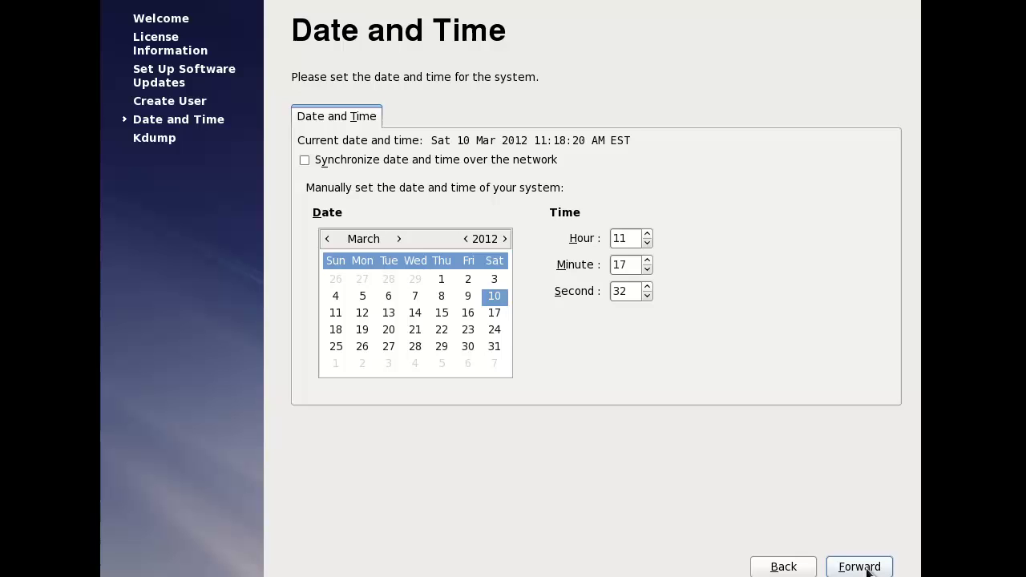
Turn on network time synchronization, then move past the kdump insufficient-memory warning
click(508, 158)
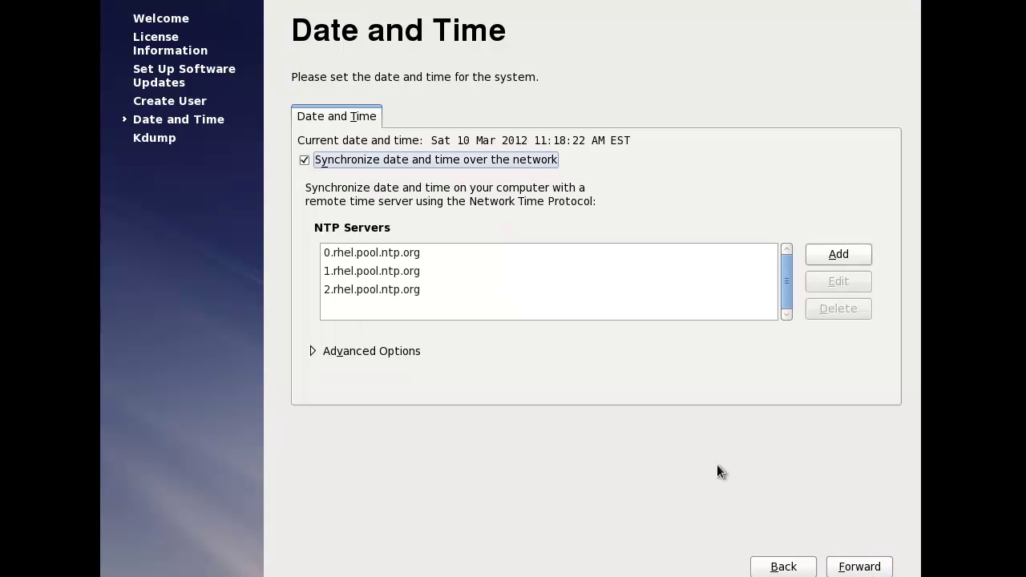
click(864, 568)
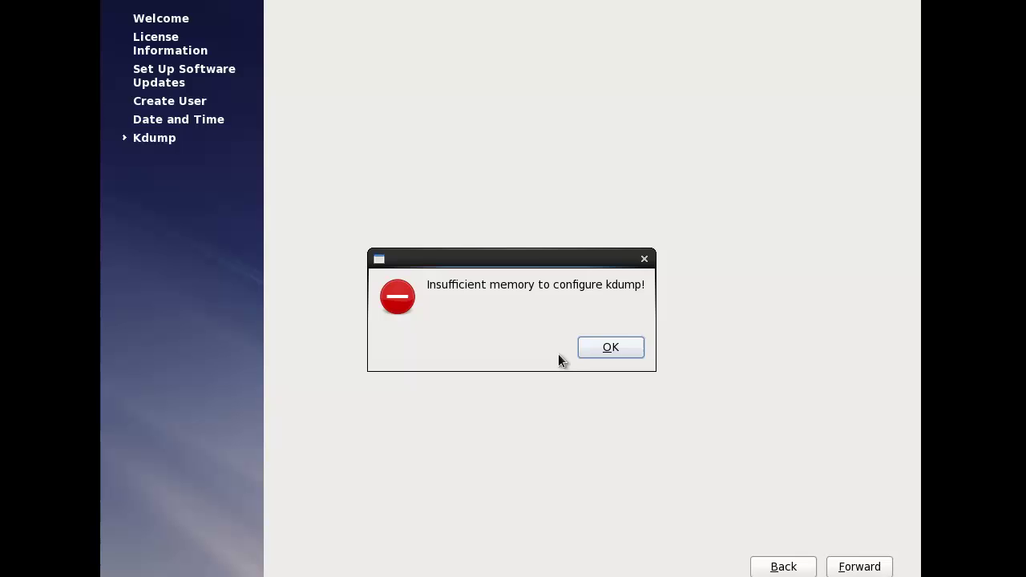
click(610, 347)
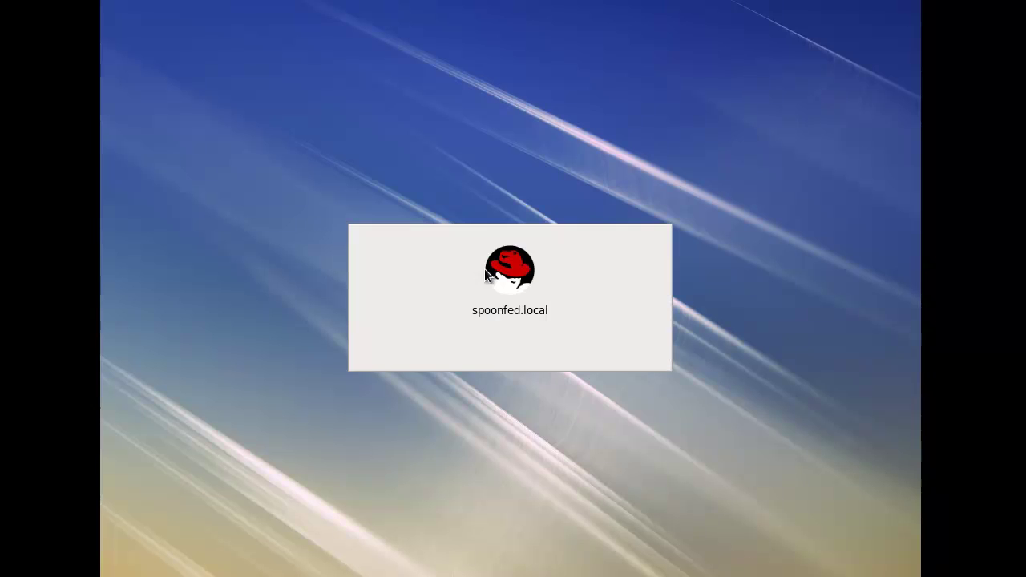
Log in as the spoonfed user by entering the account password
click(489, 299)
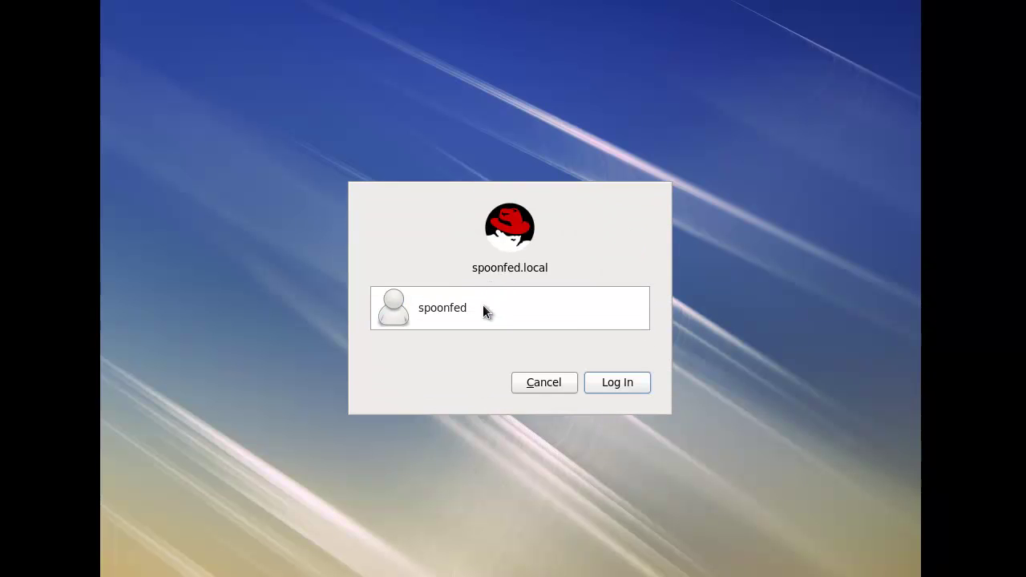
text(•••)
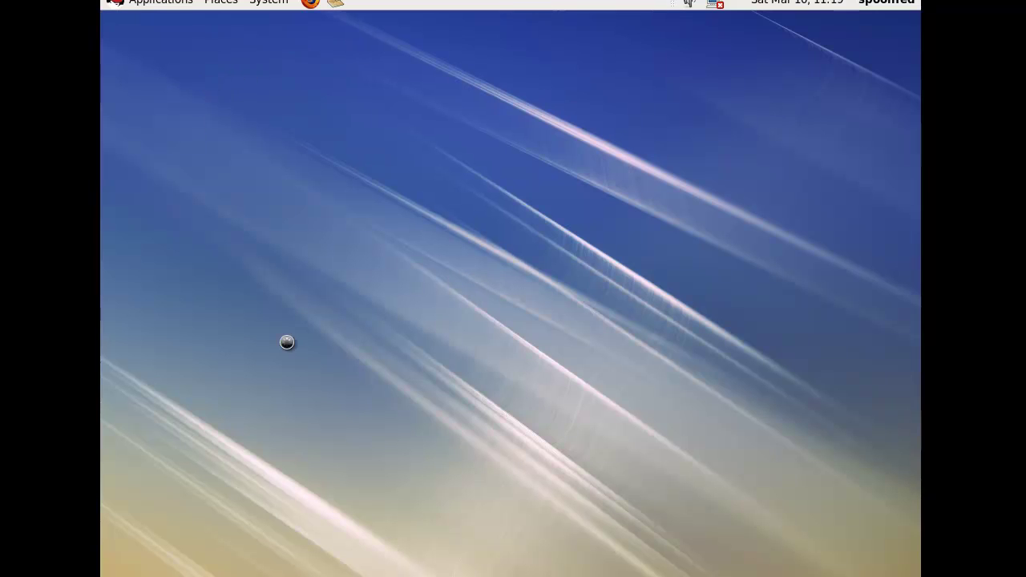
Open Display Preferences from the System menu
click(881, 3)
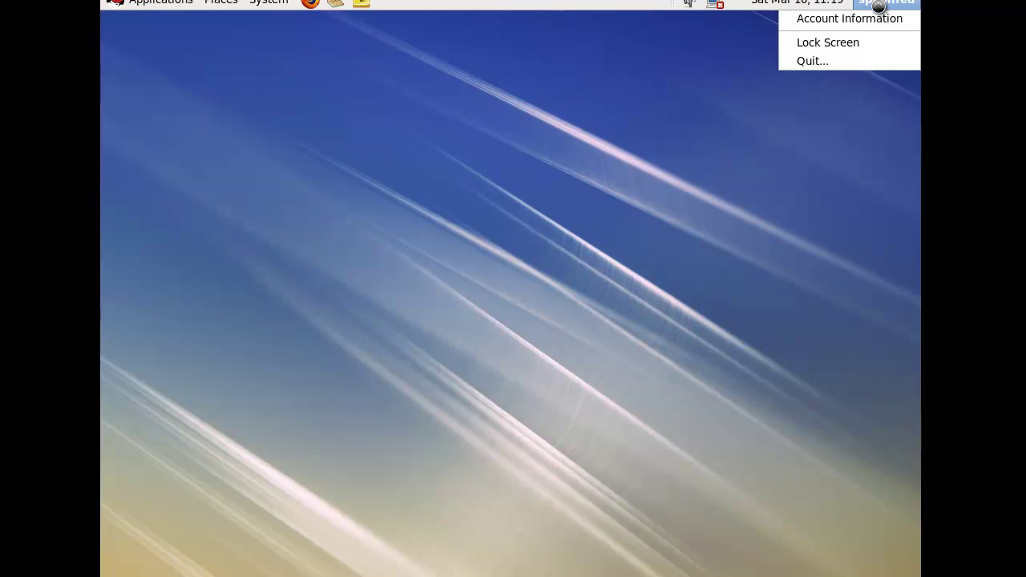
click(269, 53)
click(268, 3)
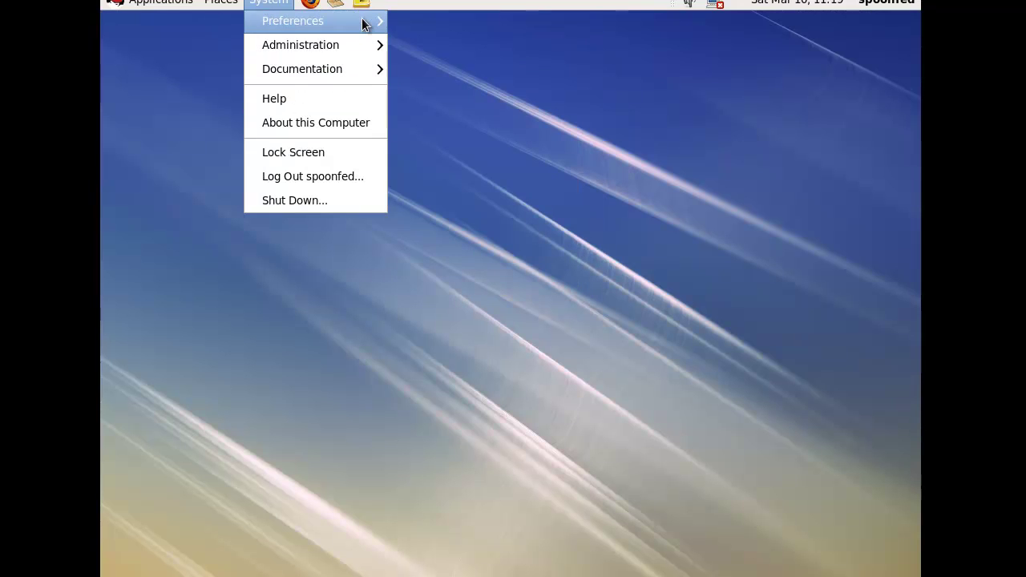
mouse_move(362, 24)
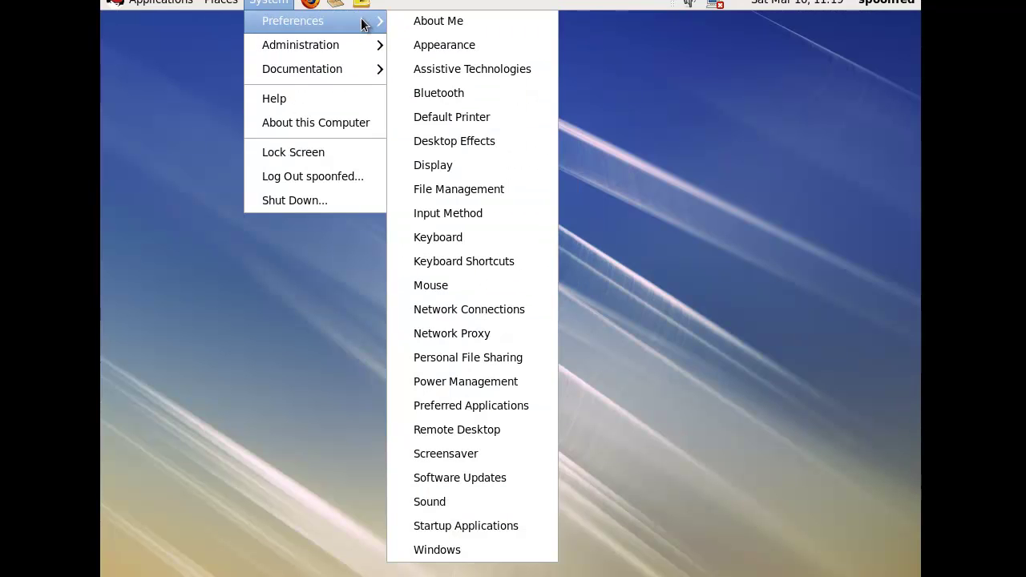
click(471, 167)
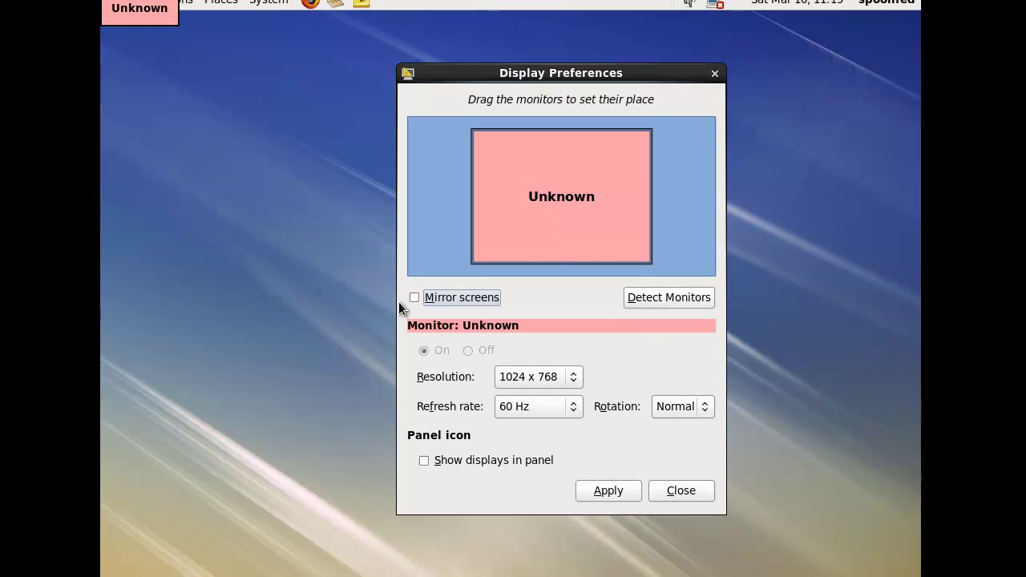
Set the screen resolution to 1280 x 720, apply it and keep the configuration
click(564, 378)
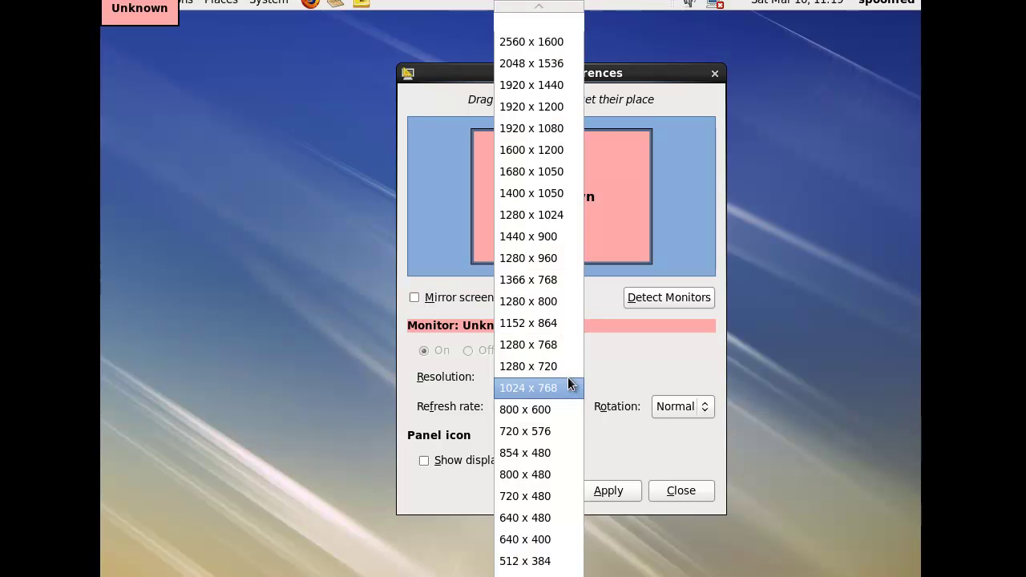
click(567, 366)
click(614, 489)
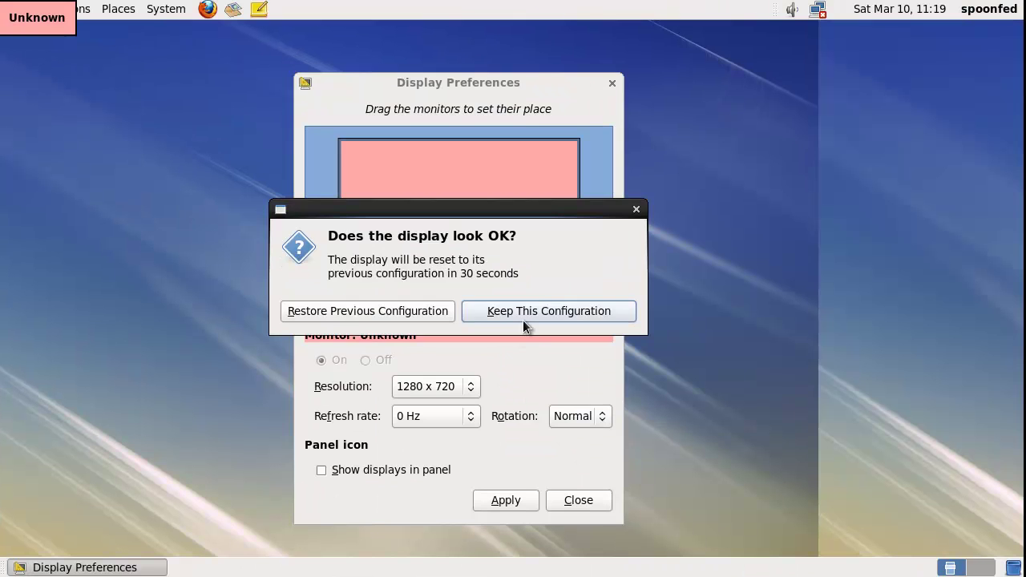
click(519, 318)
Close Display Preferences and browse the Applications submenus, ending on System > Administration
click(612, 82)
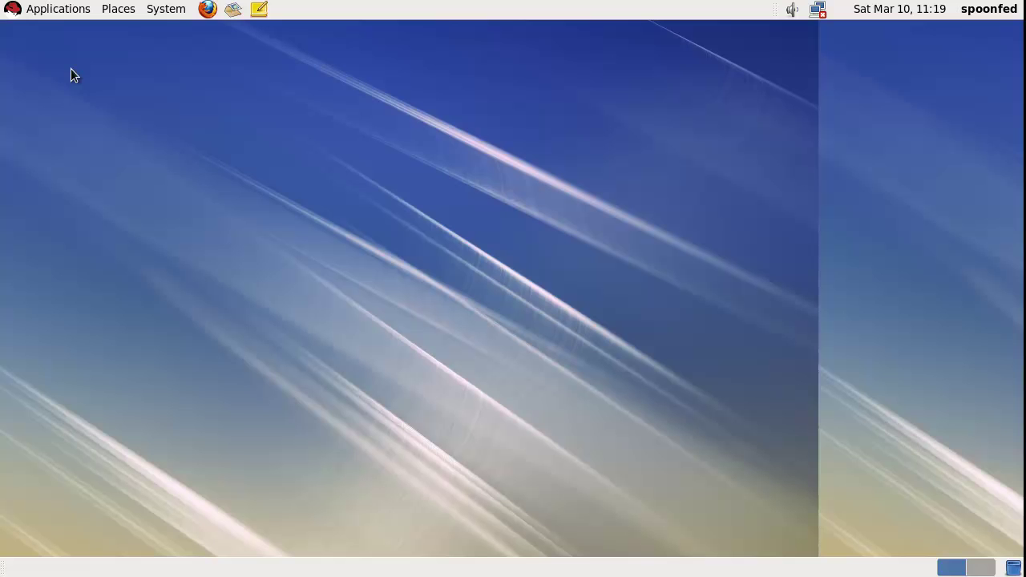
click(58, 8)
mouse_move(121, 35)
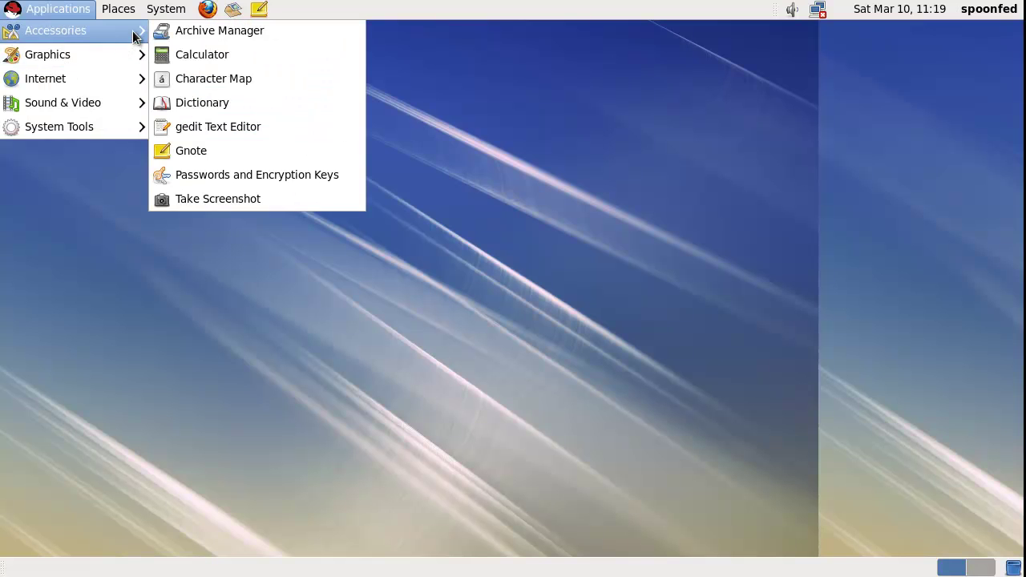
mouse_move(124, 78)
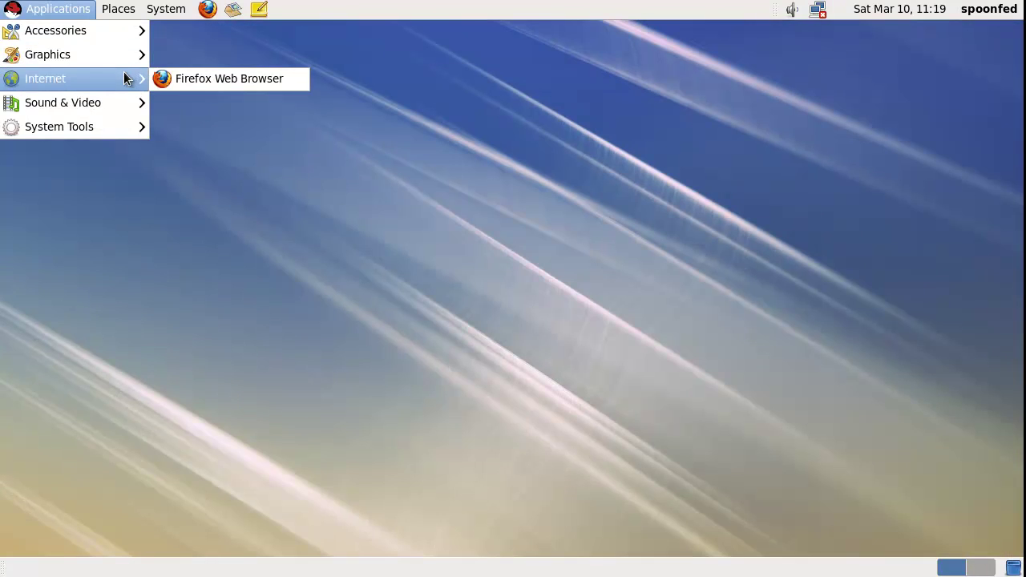
mouse_move(105, 122)
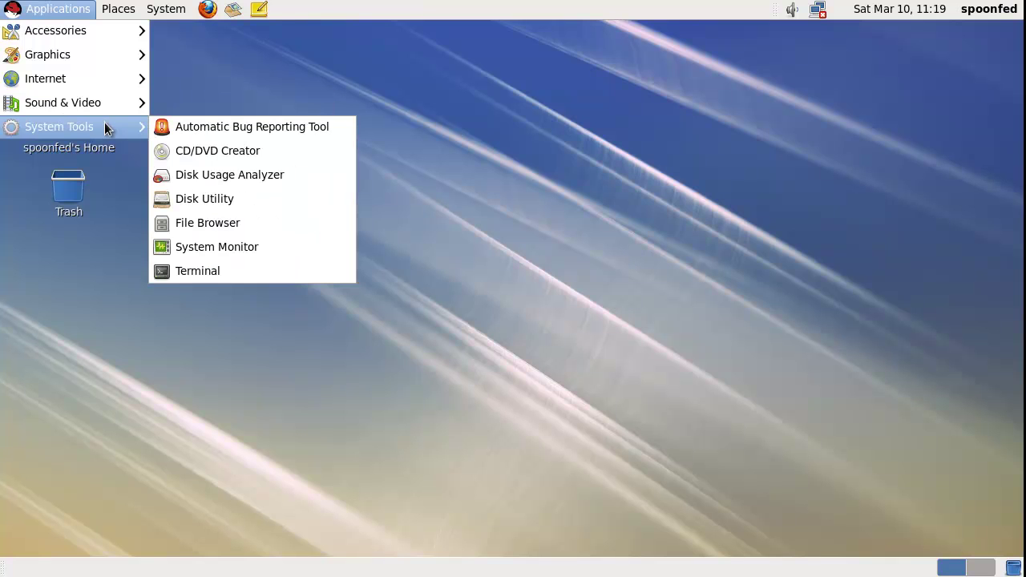
mouse_move(168, 9)
mouse_move(239, 54)
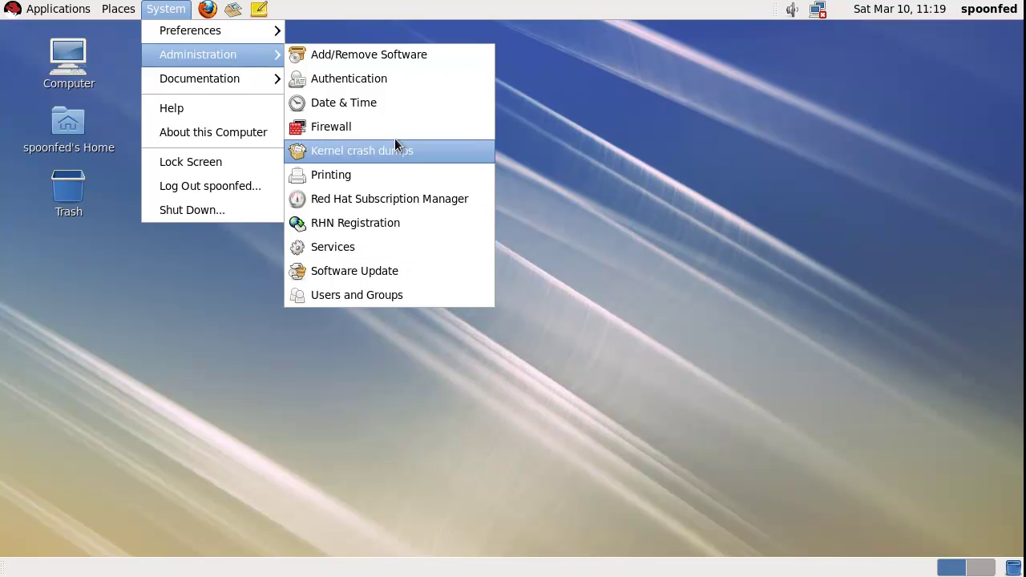
Launch Add/Remove Software and dismiss the two invalid group list errors
click(395, 54)
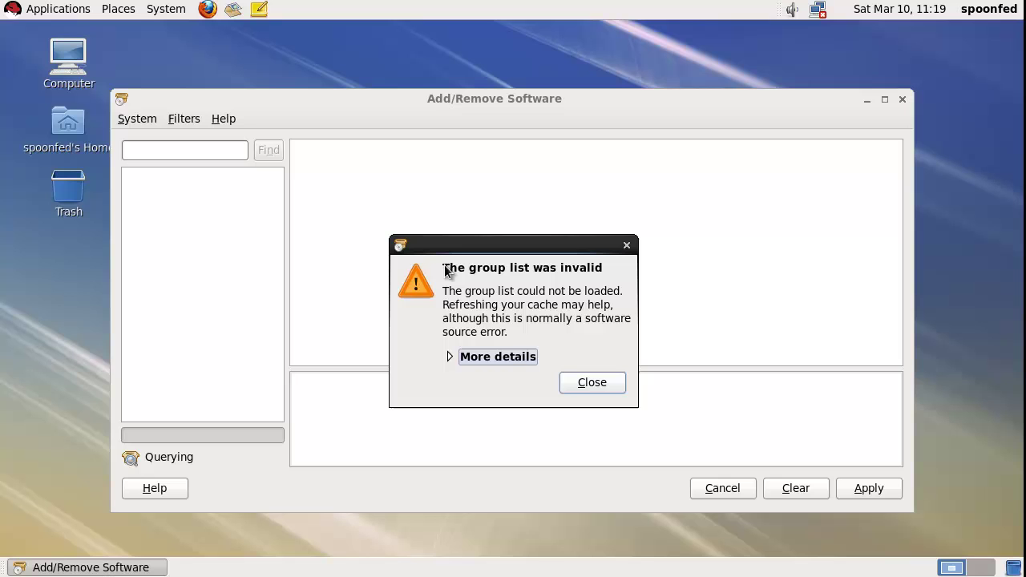
click(517, 360)
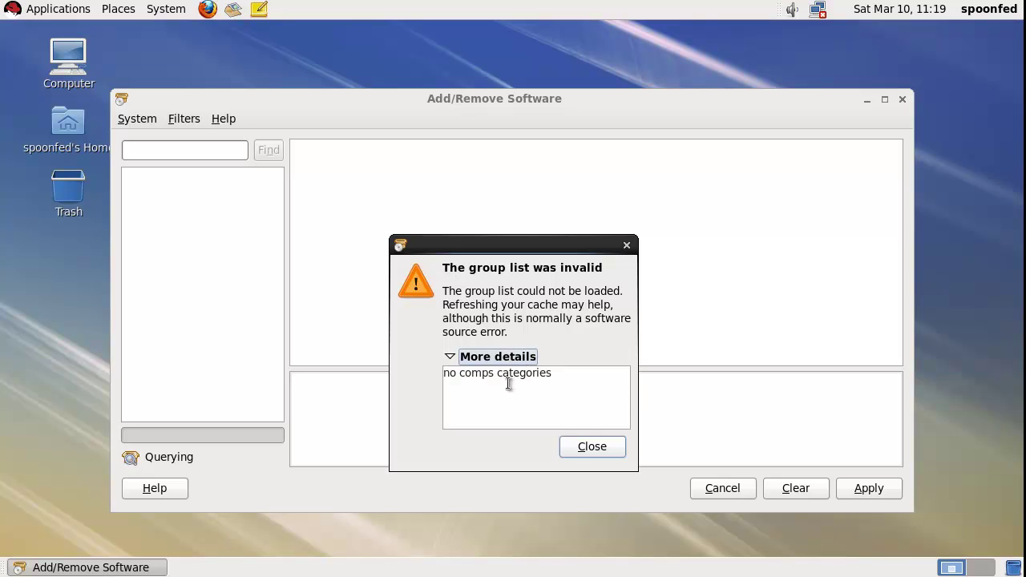
click(588, 447)
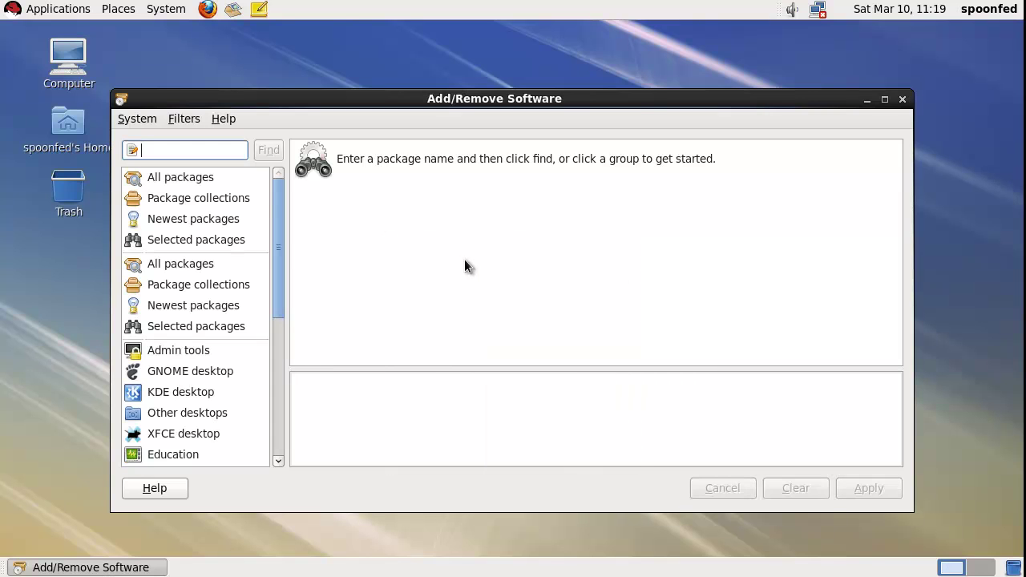
click(197, 200)
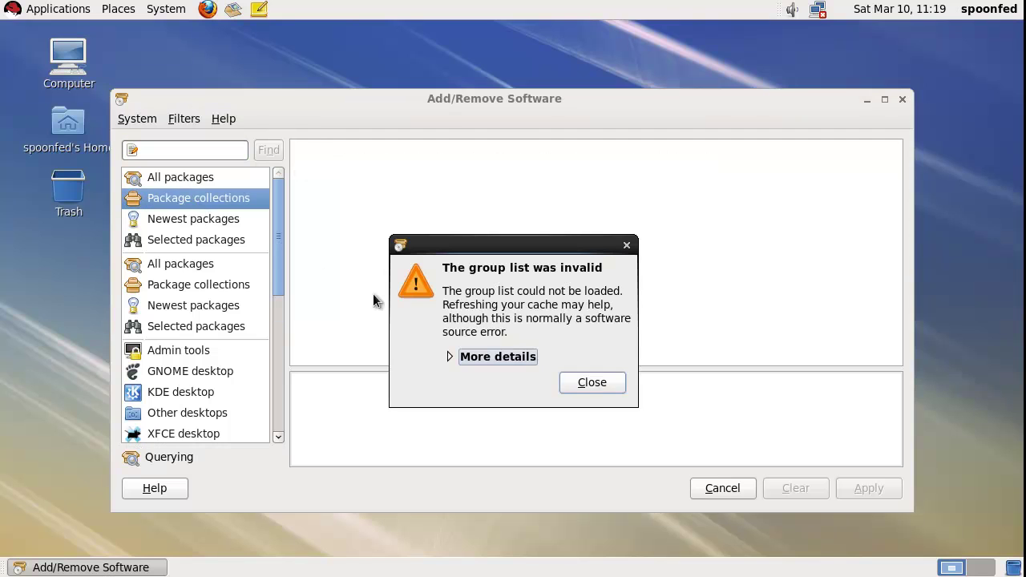
click(495, 357)
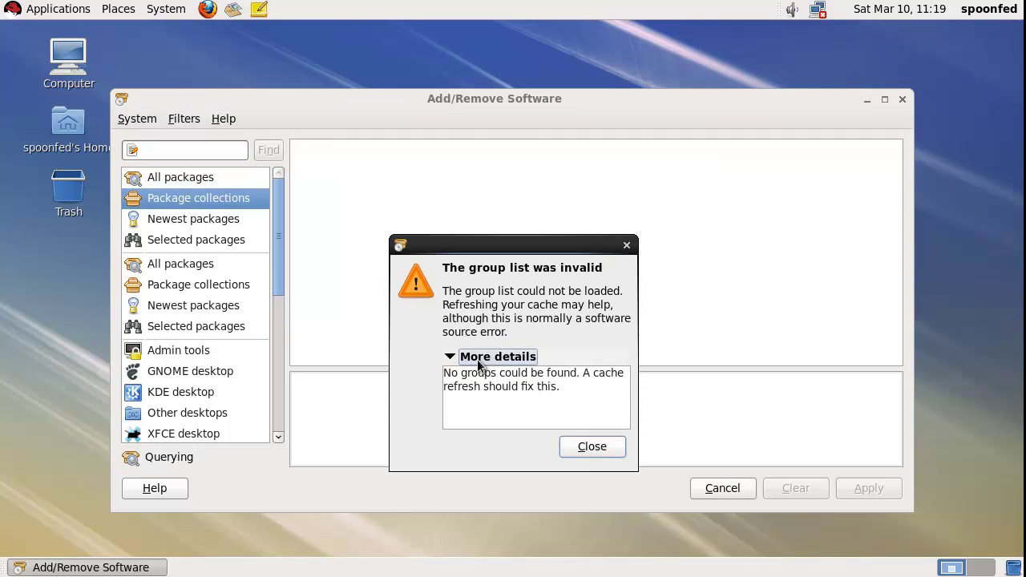
click(582, 446)
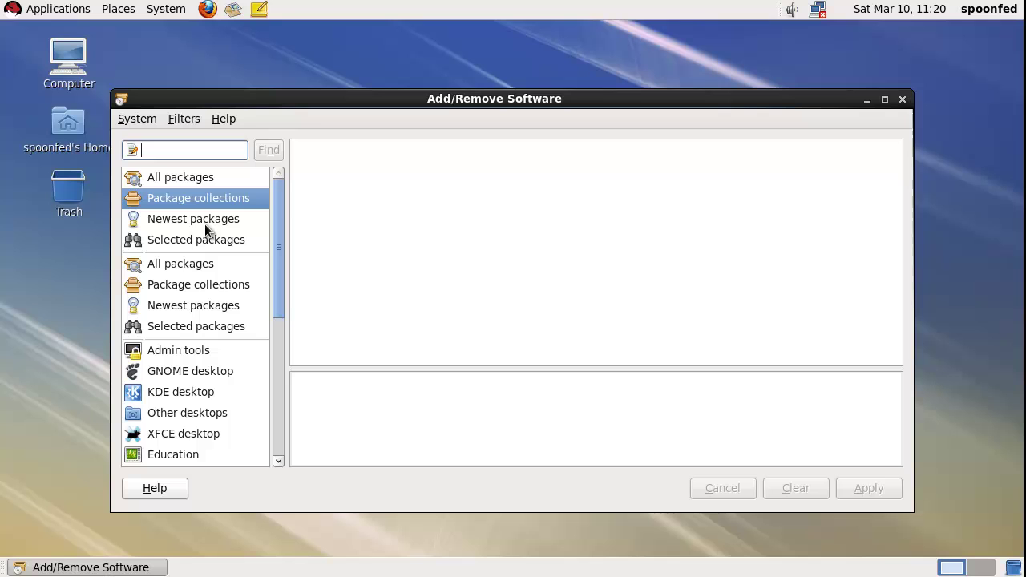
Browse the Admin tools, GNOME, KDE, Selected and Newest package groups, then close the tool
click(205, 355)
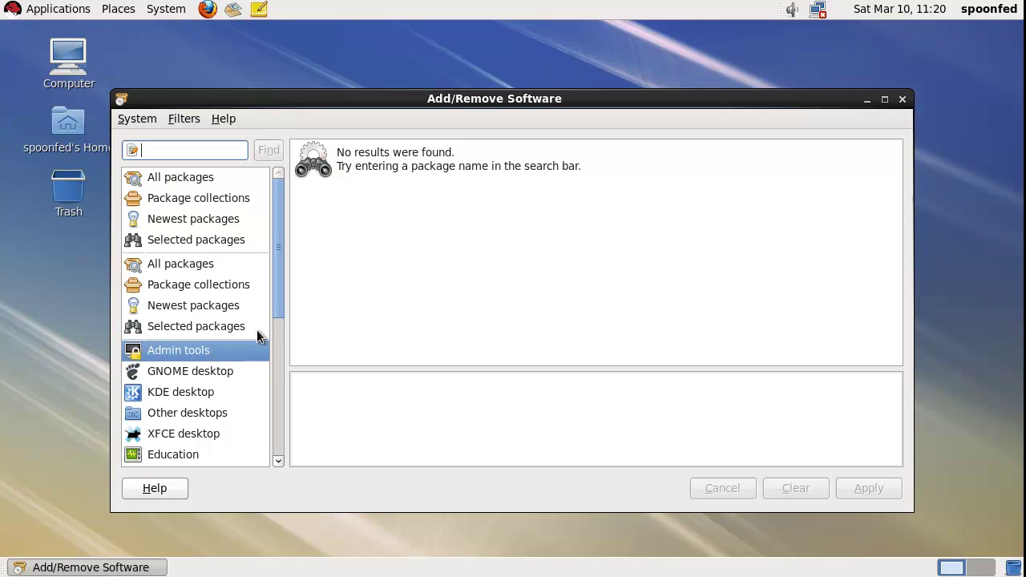
click(199, 375)
click(199, 392)
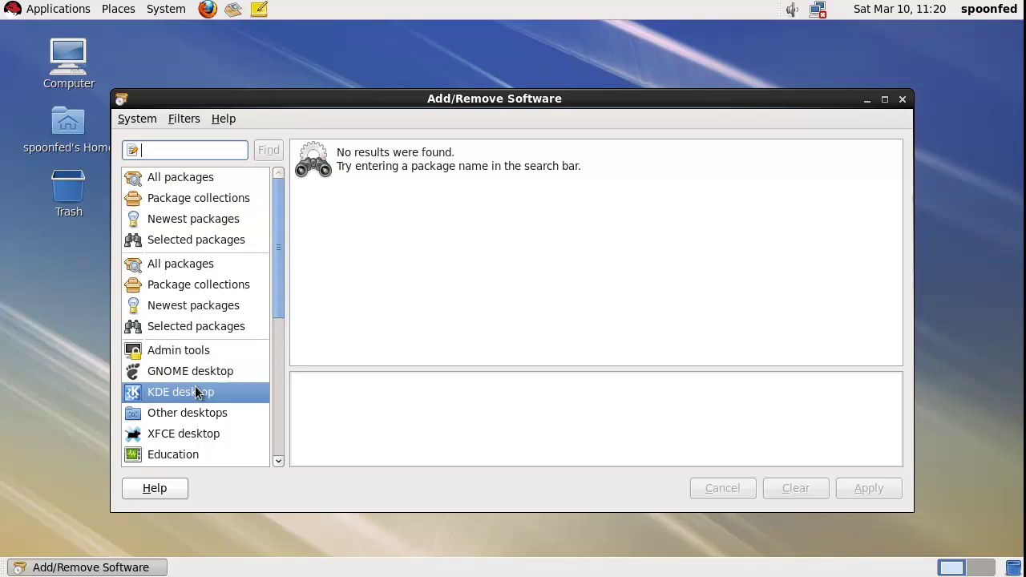
click(216, 323)
click(227, 310)
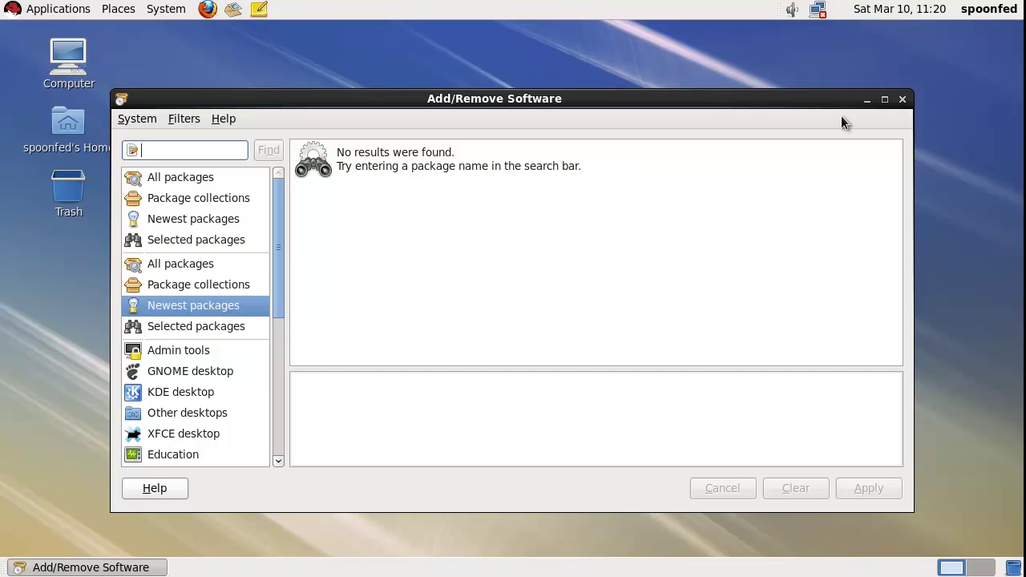
click(901, 100)
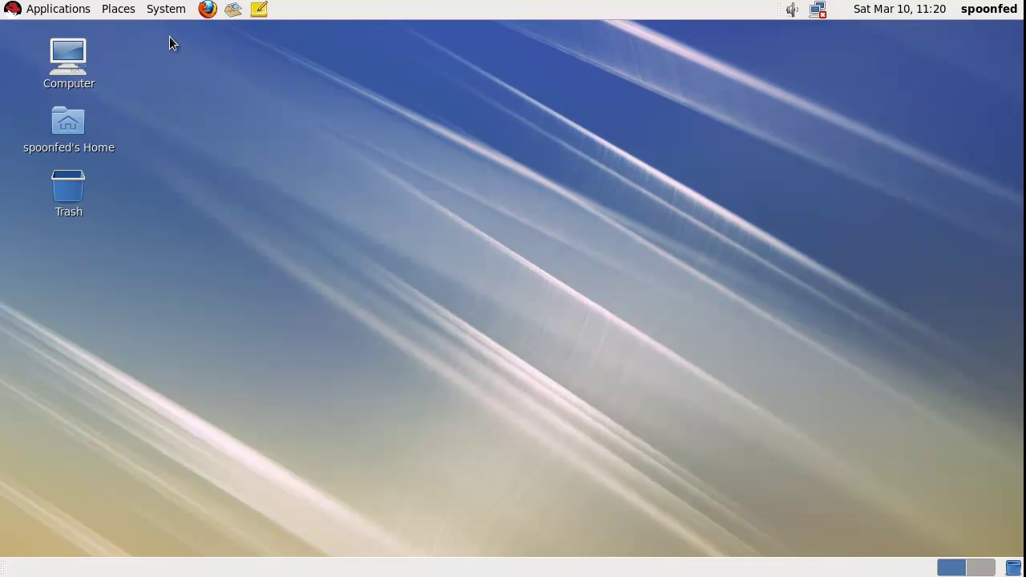
click(169, 11)
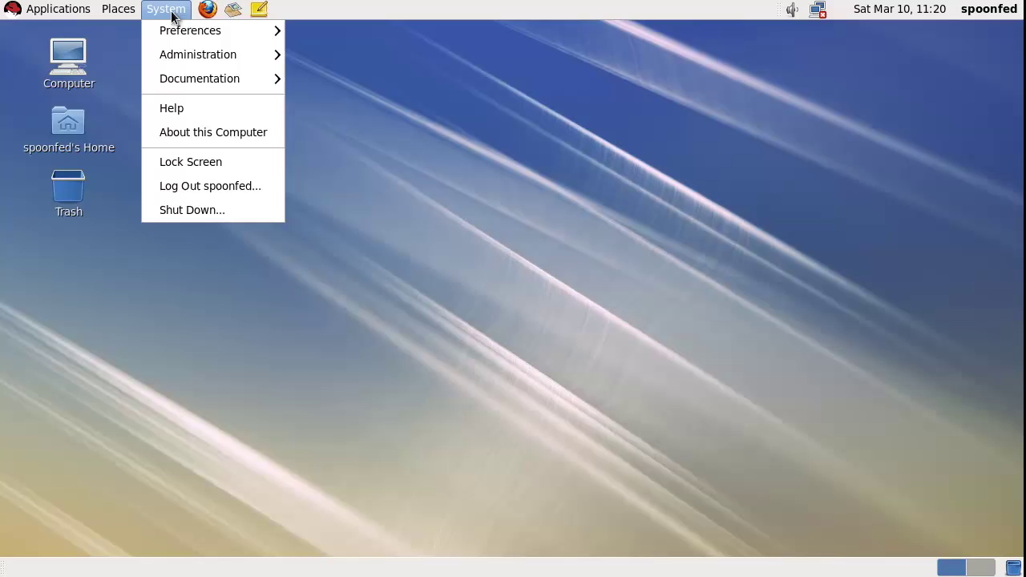
click(172, 16)
click(115, 13)
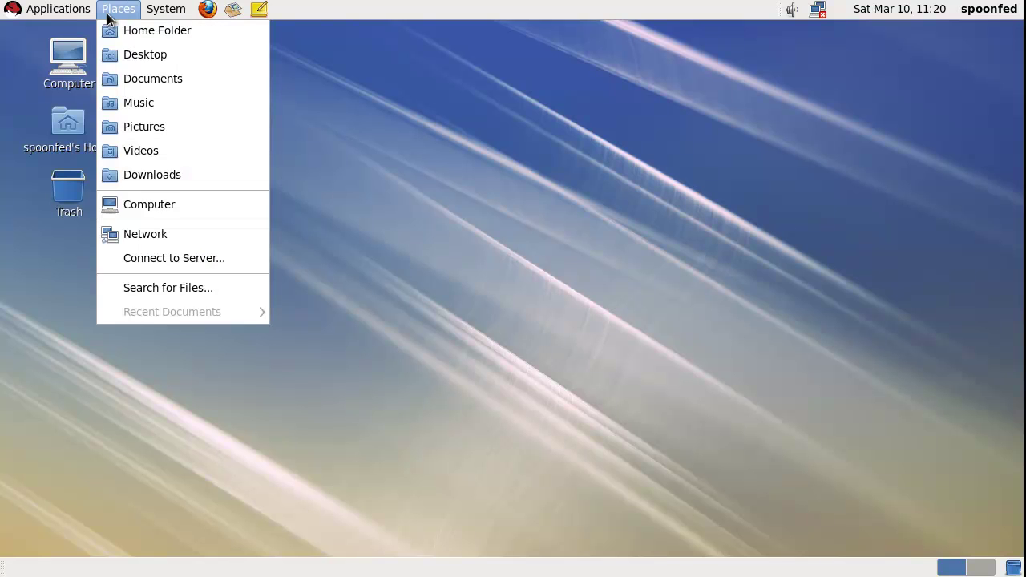
mouse_move(70, 13)
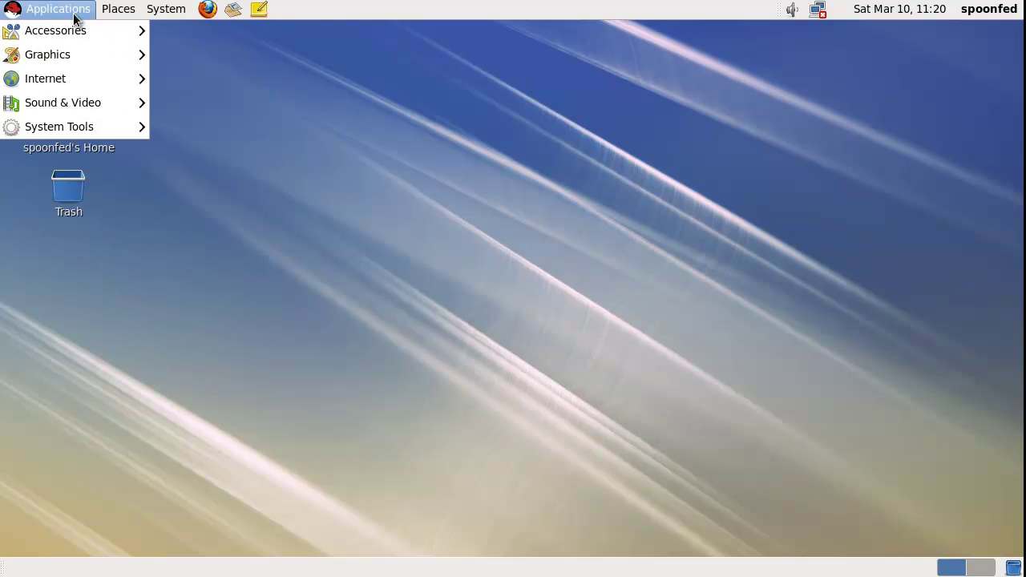
click(76, 15)
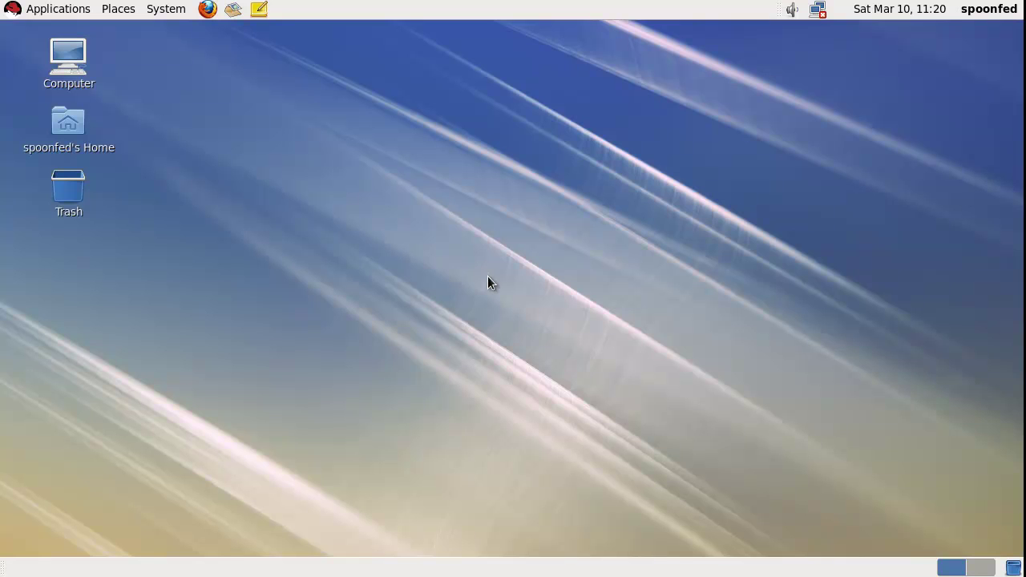